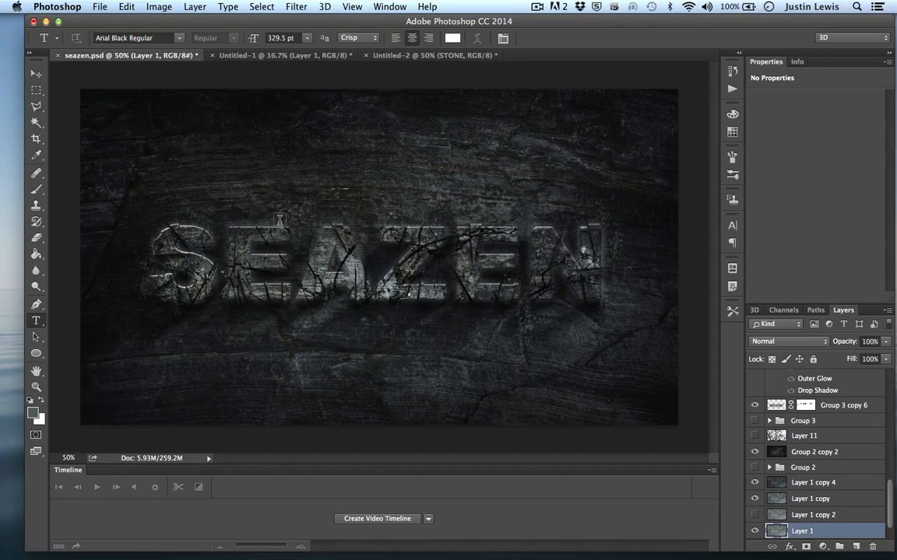
Step: In the Untitled-2 document, duplicate the STONE layer and hide the original
left_click(420, 56)
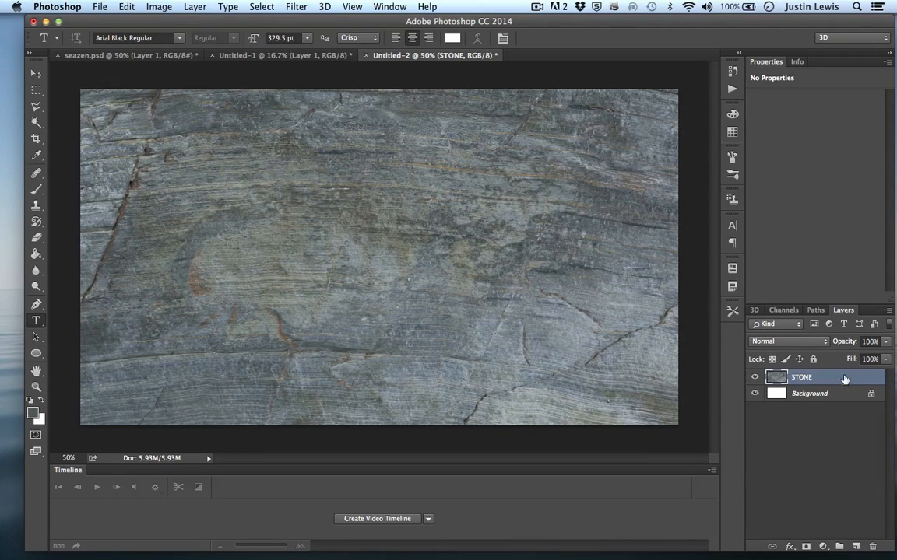
left_click_drag(801, 378, 861, 550)
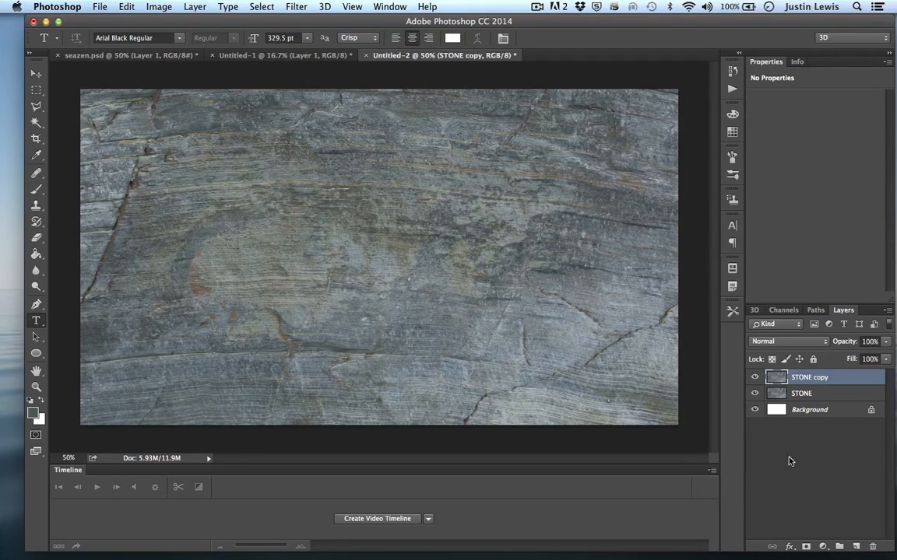
left_click(754, 394)
Step: Add a new layer above the STONE copy, reset the colours to default, and fill the layer with black
left_click(855, 547)
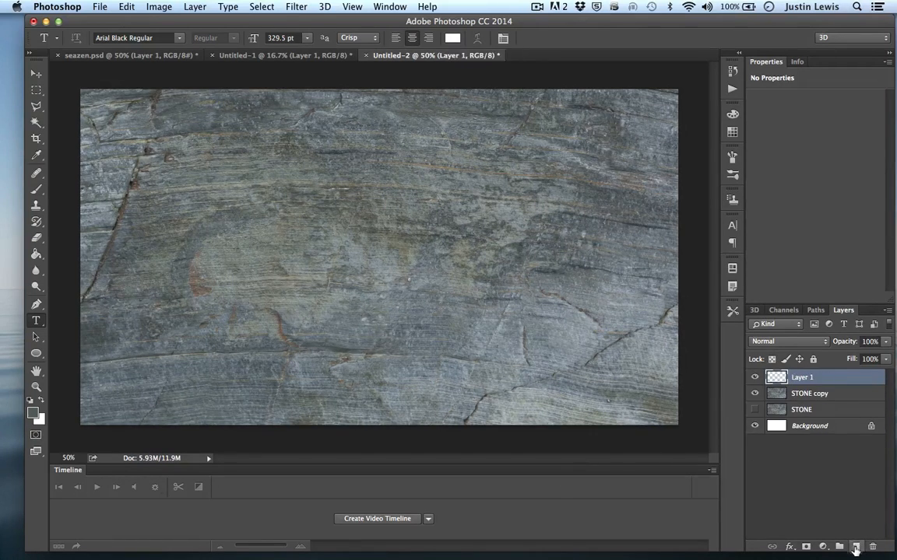
left_click(194, 6)
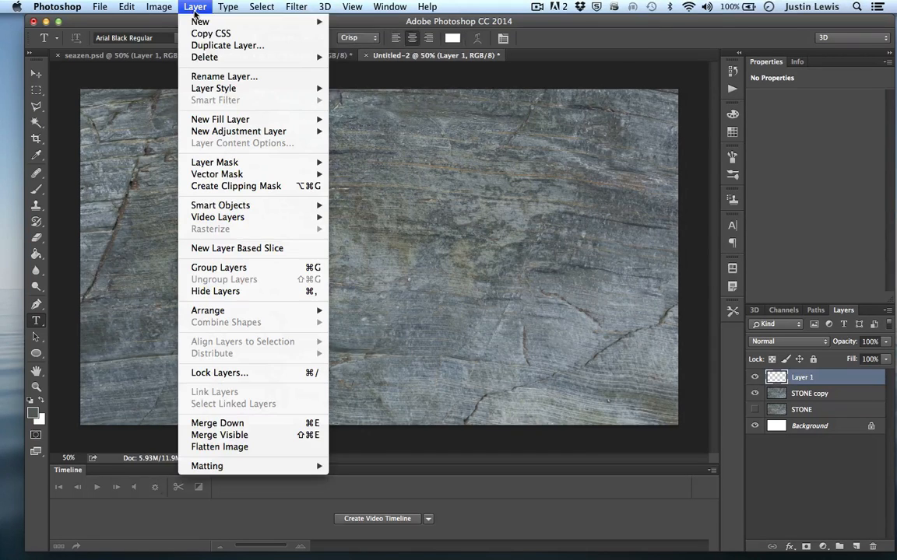
mouse_move(296, 22)
left_click(580, 25)
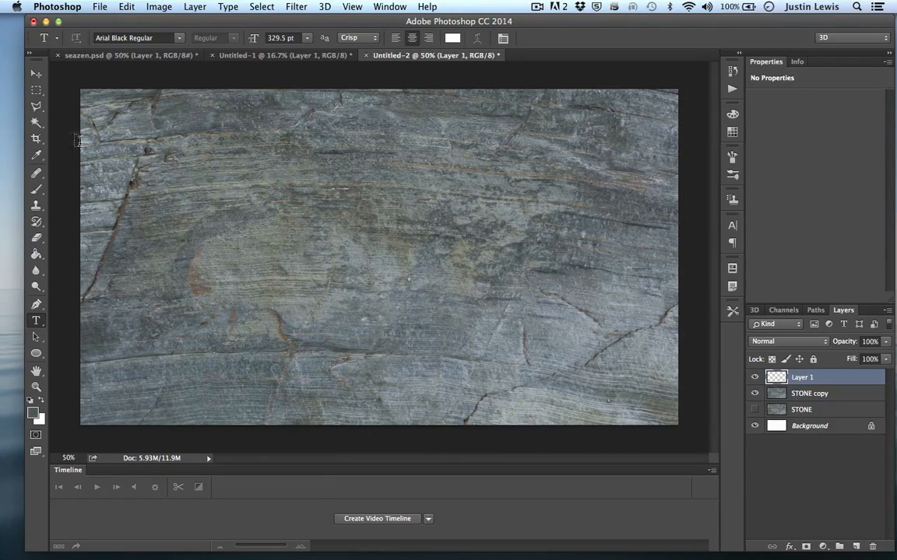
left_click(34, 256)
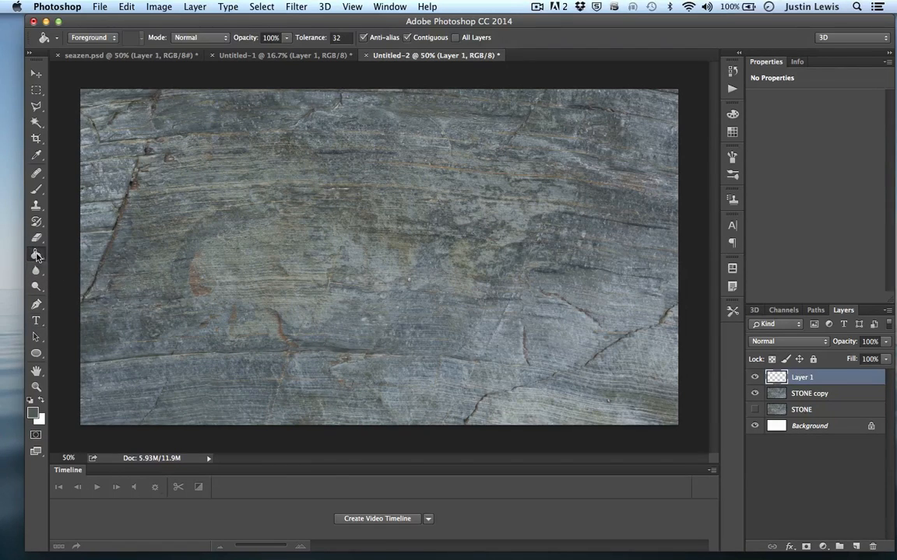
left_click(40, 404)
left_click(30, 401)
left_click(274, 288)
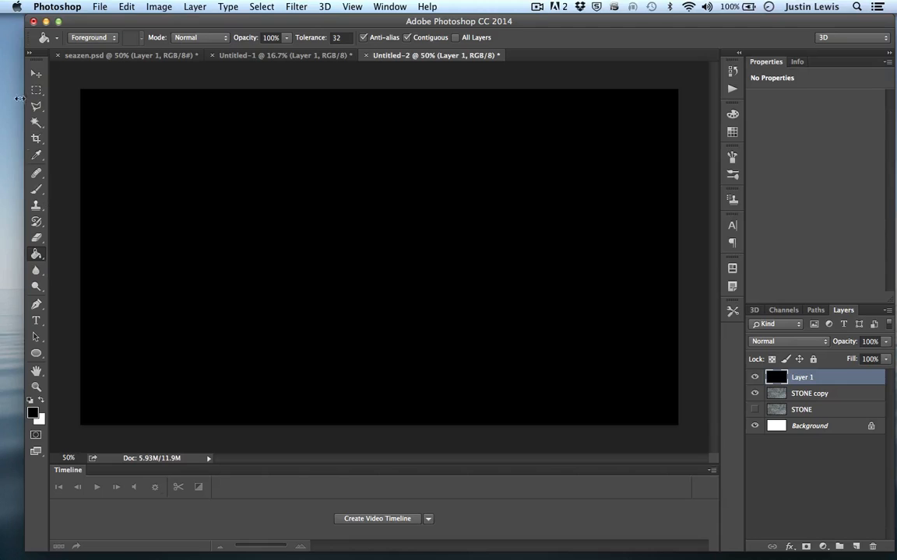
Step: Delete the middle of the black layer with a centred rectangular selection feathered 200 px, leaving a soft dark vignette, and deselect
left_click(36, 89)
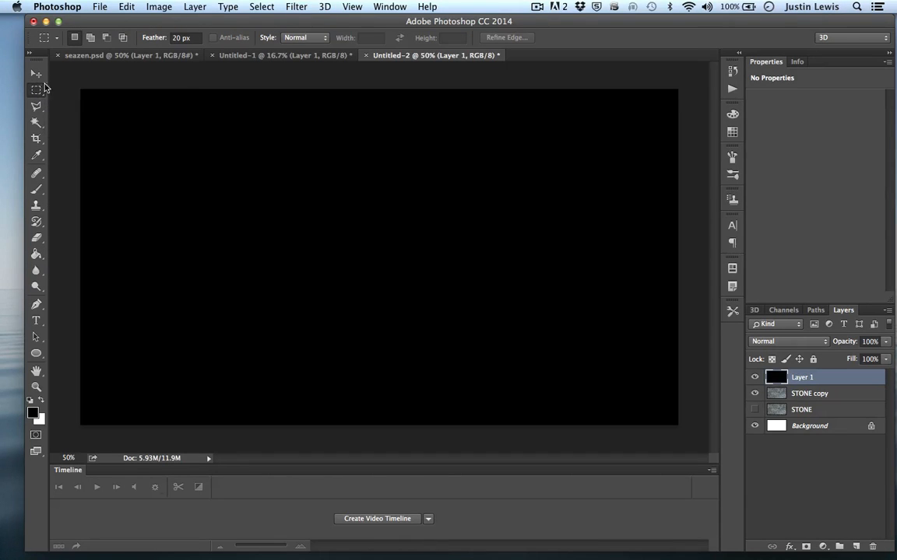
left_click(177, 37)
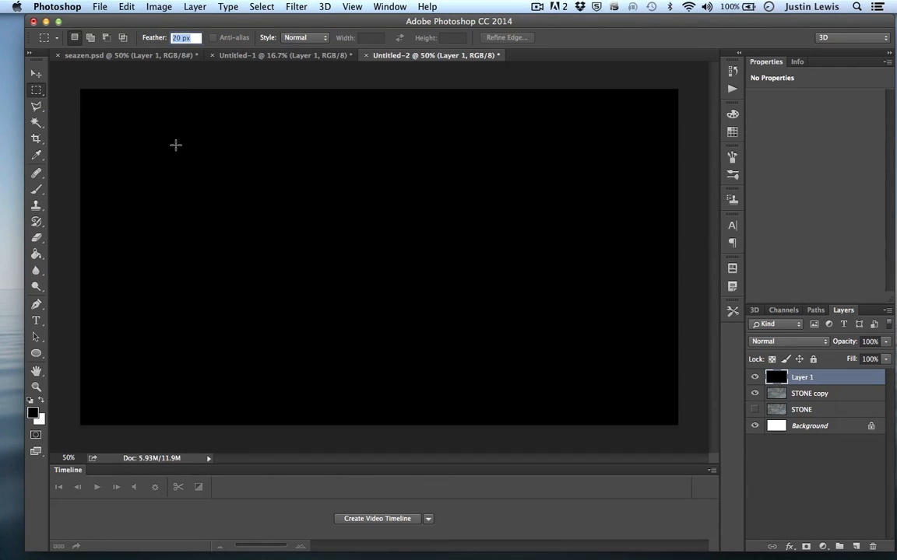
type("200")
key("Return")
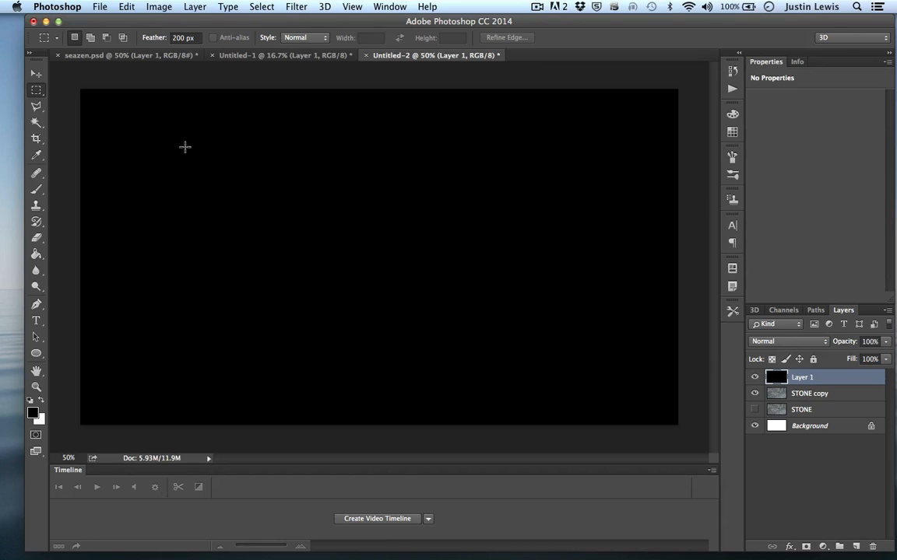
left_click_drag(123, 134, 623, 376)
key("Right")
key("Right")
key("Right")
key("Right")
key("Right")
key("Right")
key("Right")
key("Right")
key("Right")
key("Right")
key("Right")
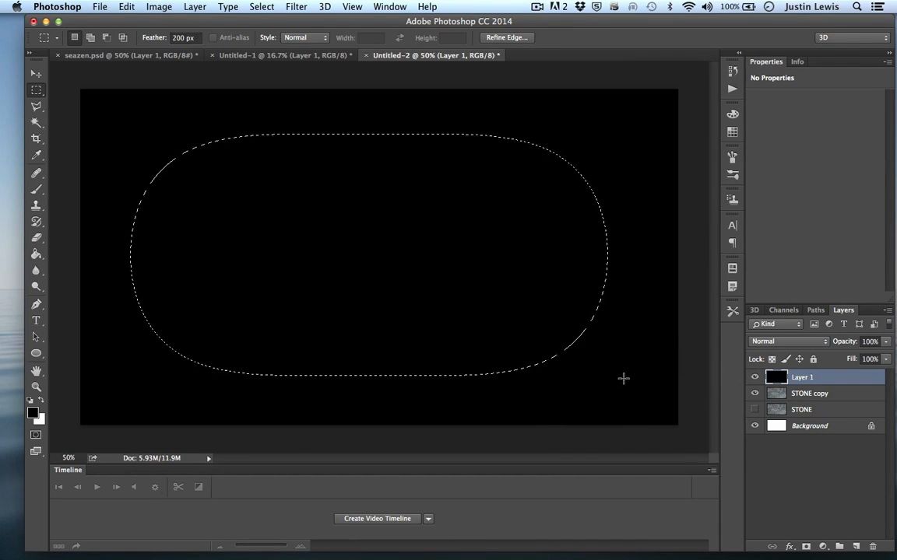
key("shift+Right")
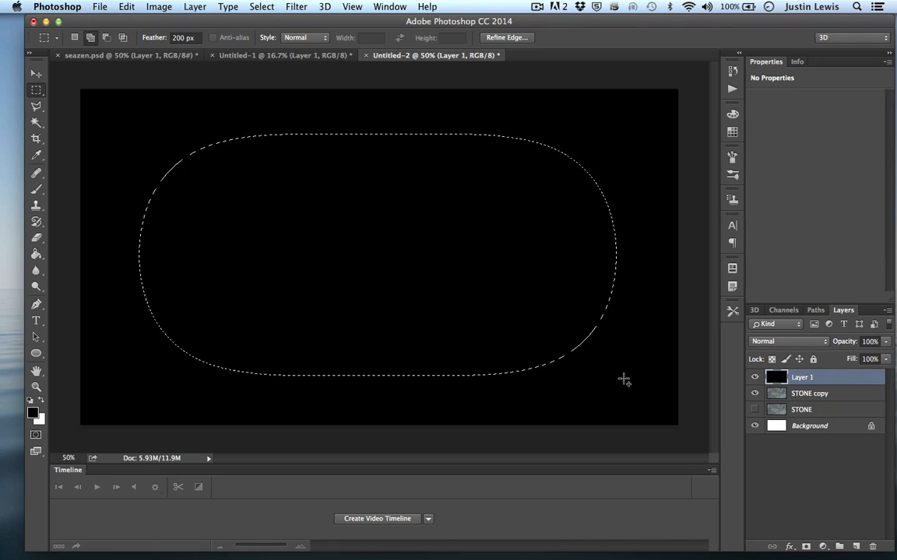
key("shift+Down")
key("shift+Right")
key("shift+Down")
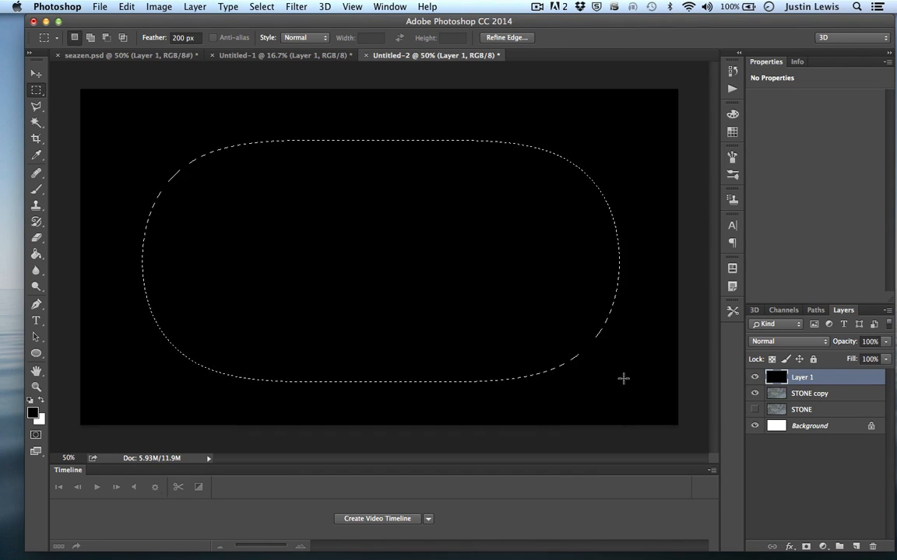
key("Delete")
key("super+d")
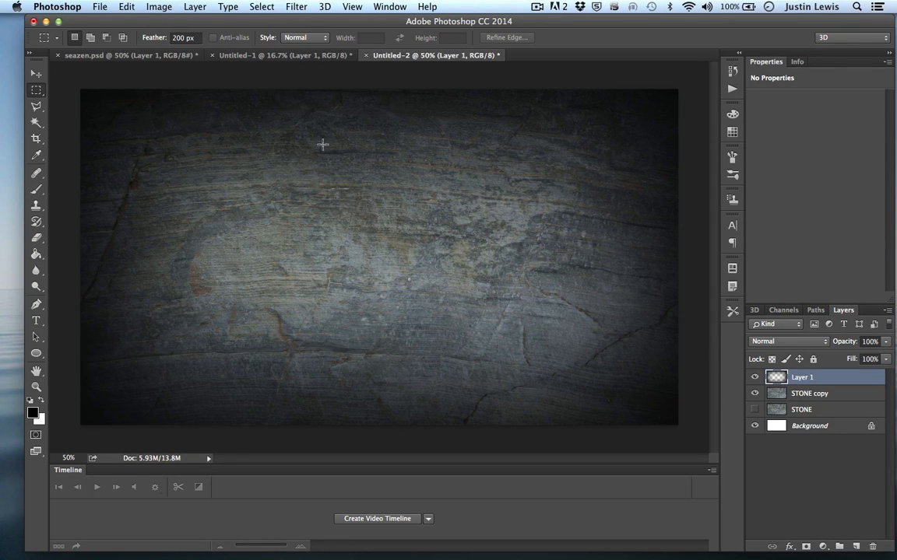
Step: Distort the vignette layer with the Wave filter, using 5 generators, Sine type, maximum wavelength 360 and maximum amplitude 102
left_click(295, 7)
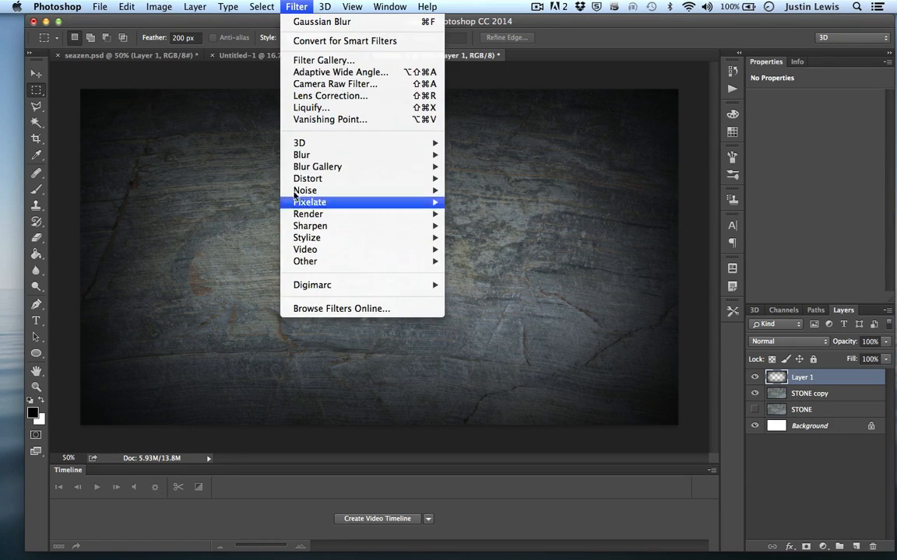
mouse_move(337, 158)
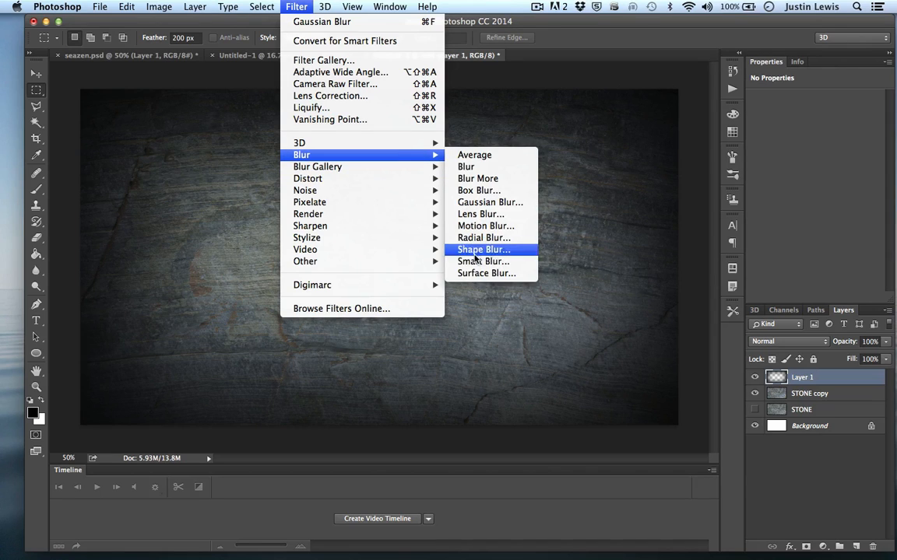
mouse_move(286, 185)
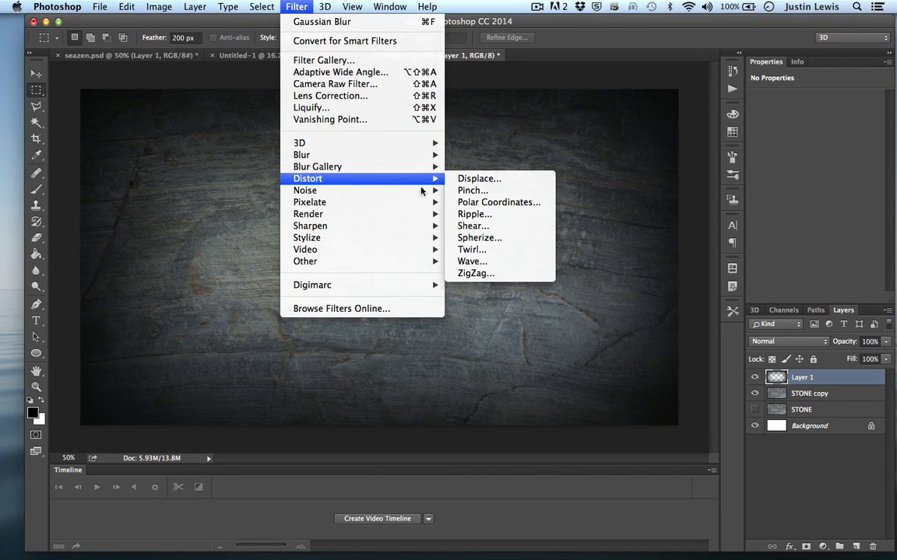
left_click(461, 261)
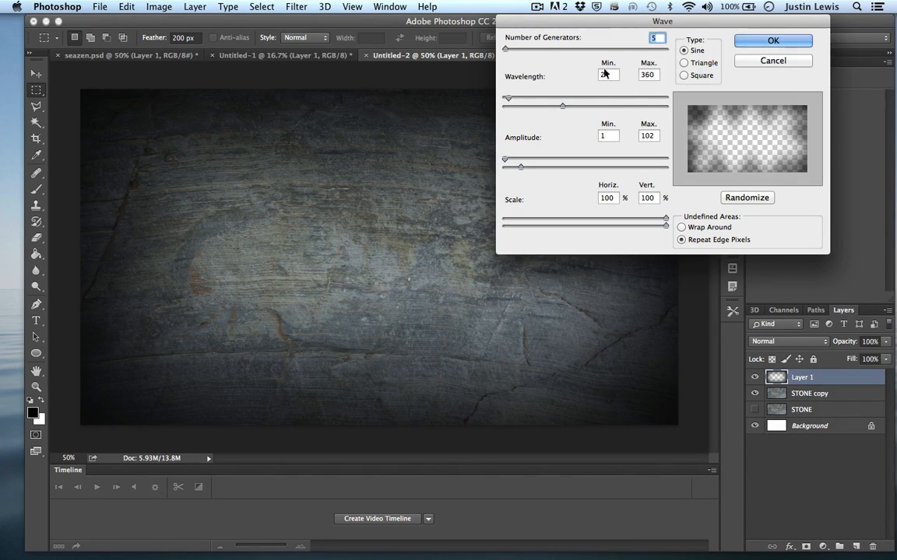
left_click(766, 45)
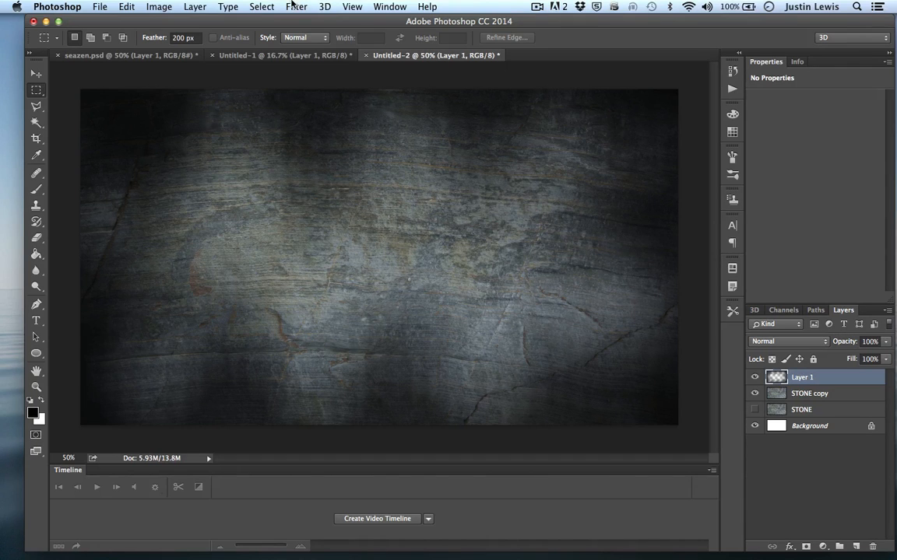
Step: Soften the distorted vignette layer with a Gaussian Blur of 21.9 pixels radius
left_click(291, 6)
mouse_move(327, 154)
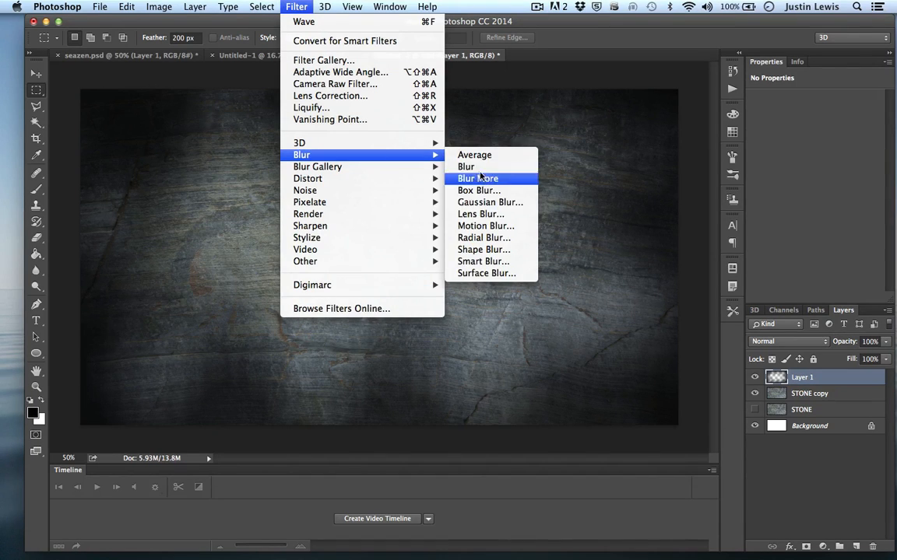
left_click(476, 201)
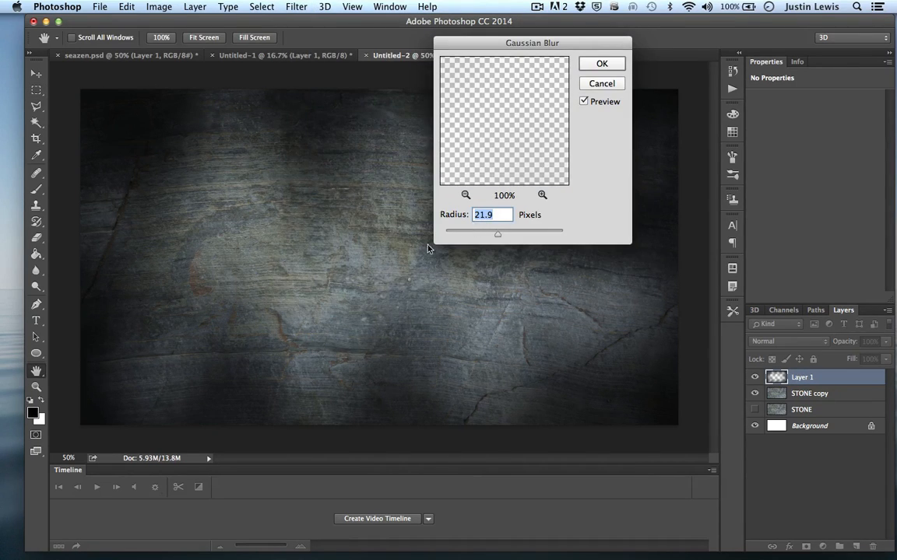
left_click(598, 64)
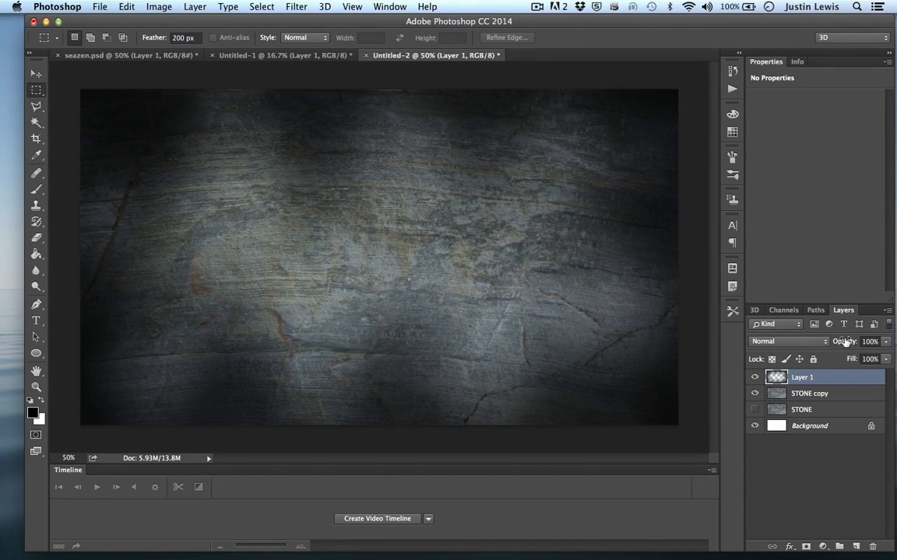
Step: Lower the vignette layer's opacity to 92% and toggle its visibility to compare the effect
left_click_drag(844, 342, 754, 343)
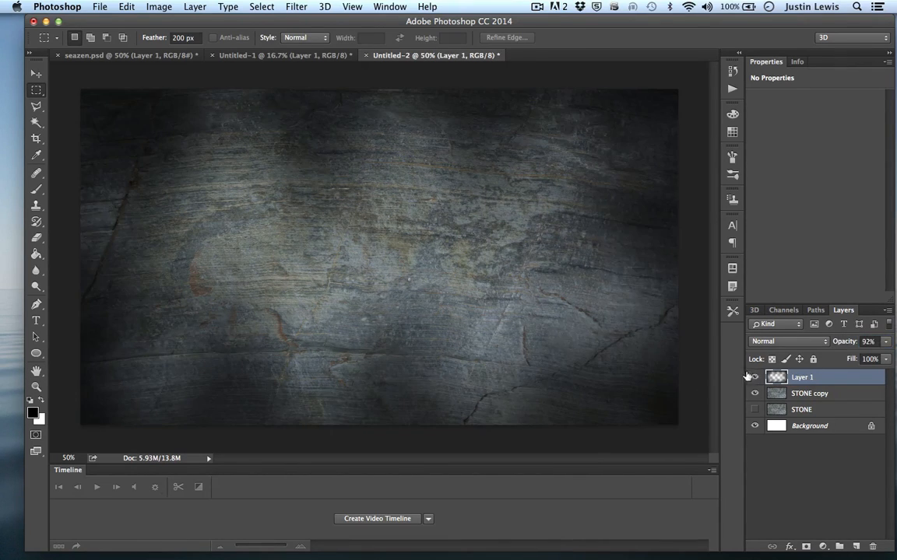
left_click(754, 377)
left_click(754, 377)
left_click(754, 377)
left_click(755, 377)
Step: On a new top layer, draw a white-to-black reflected gradient diagonally from the image's middle toward its lower-right corner
key("super+shift+alt+n")
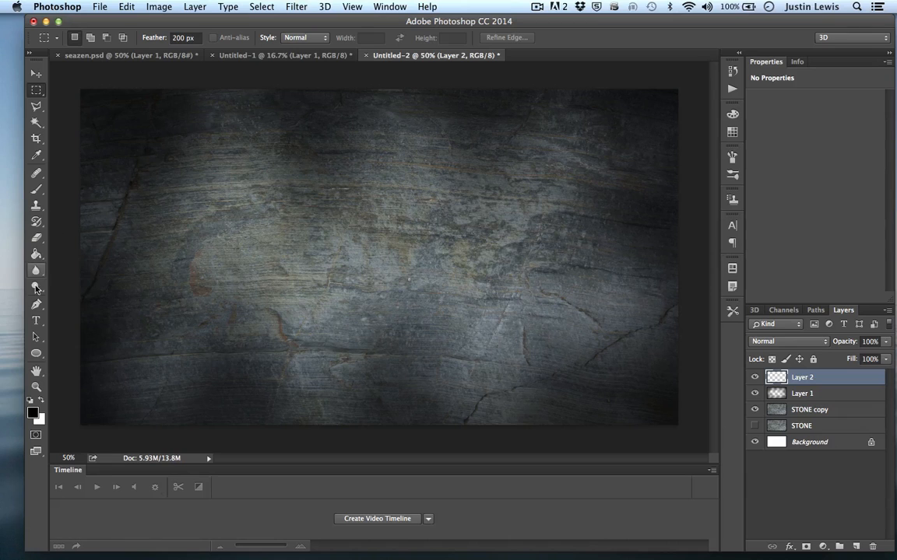
left_click_drag(32, 257, 61, 228)
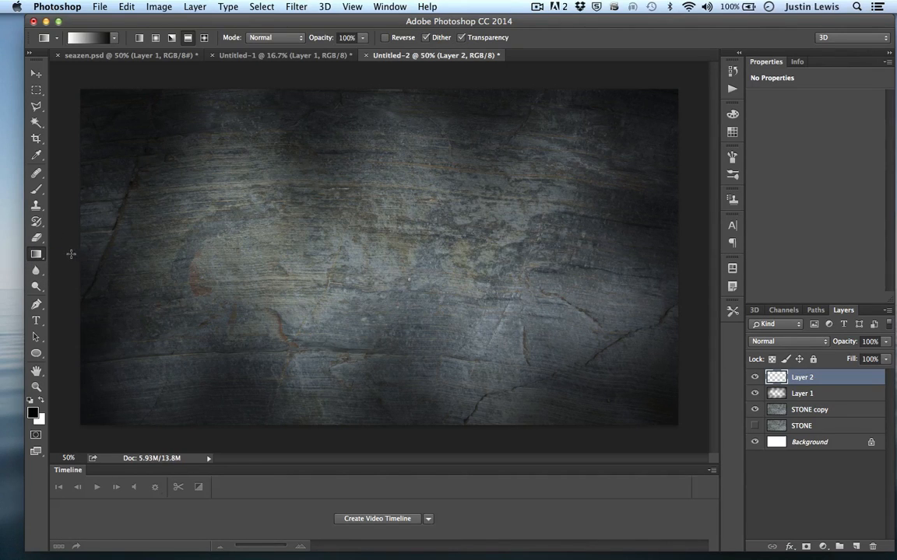
left_click(78, 37)
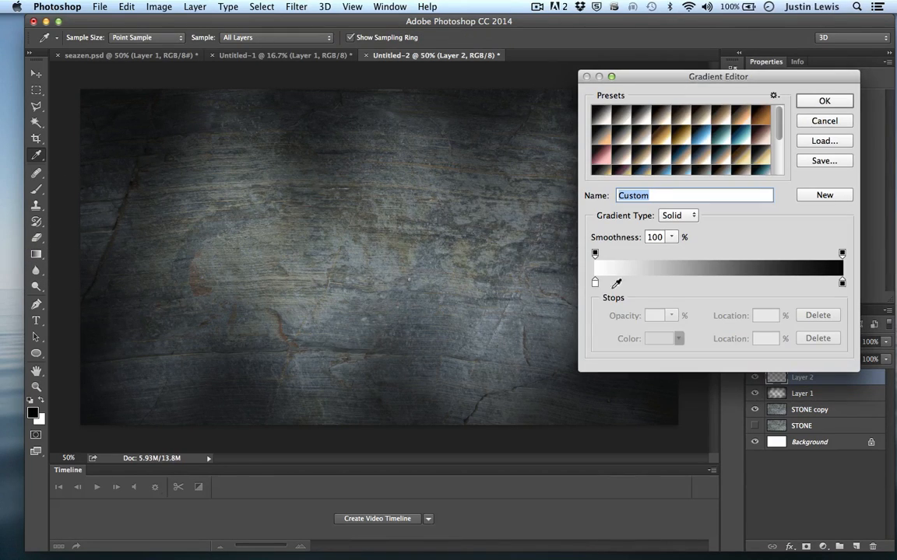
left_click(596, 284)
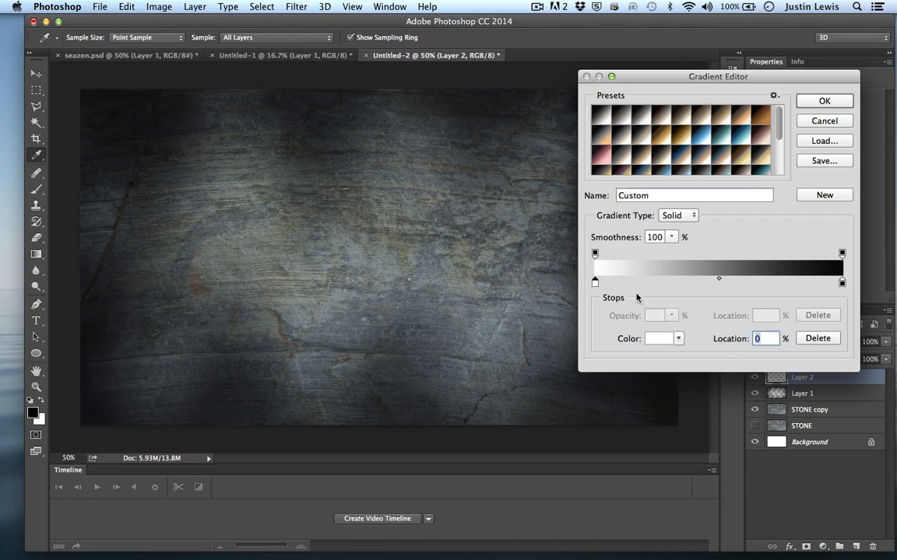
mouse_move(840, 286)
left_mouse_down()
mouse_move(805, 284)
mouse_move(863, 299)
mouse_move(843, 288)
left_mouse_up()
left_click(824, 102)
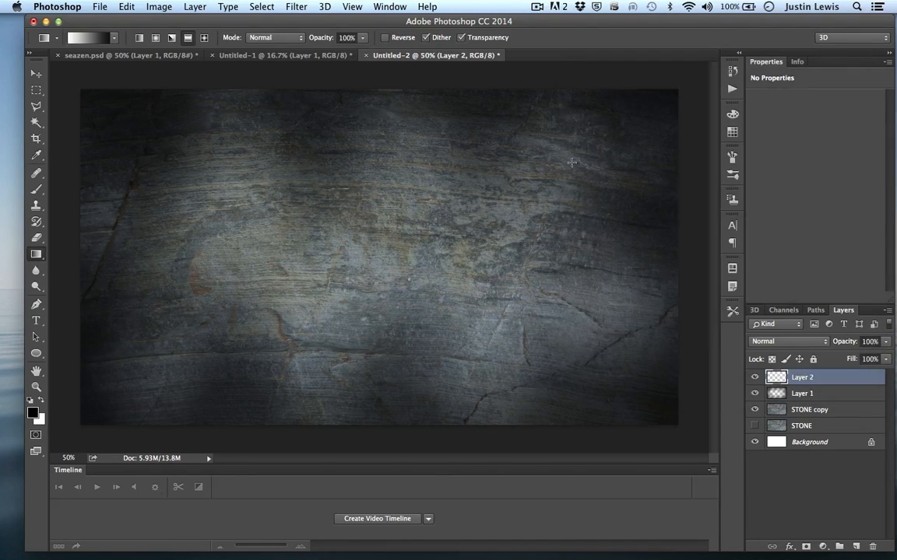
left_click(171, 38)
left_click(187, 38)
left_click_drag(417, 291, 667, 426)
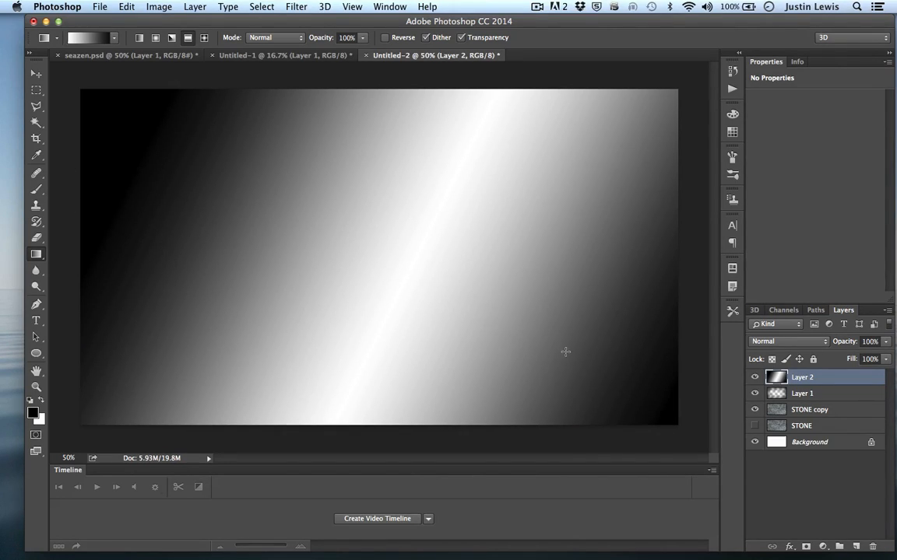
Step: Set the gradient layer's blend mode to Overlay and toggle its visibility to compare the lighting
left_click(769, 344)
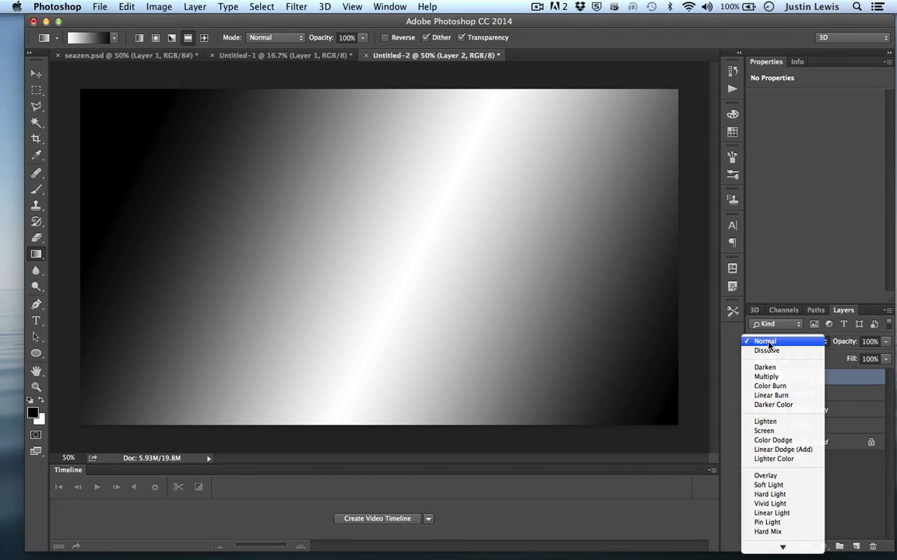
left_click(764, 476)
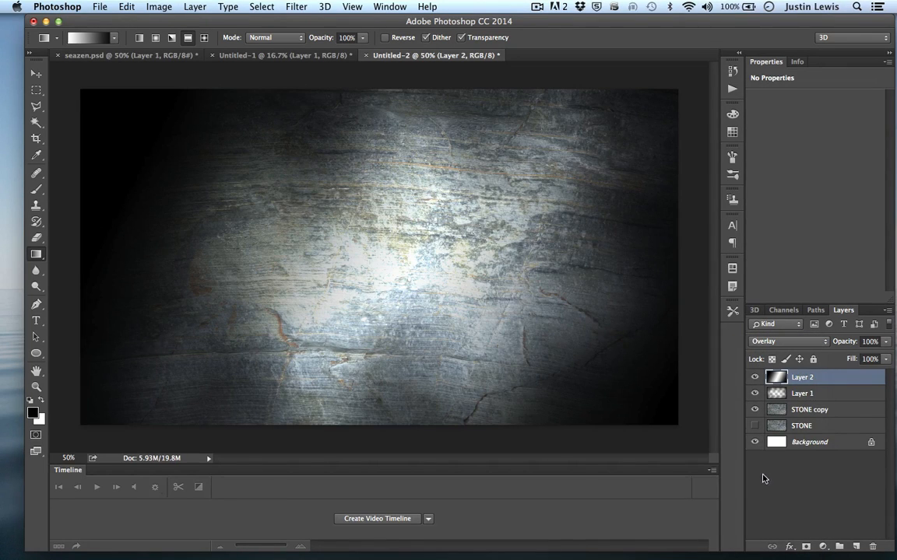
left_click(753, 378)
left_click(754, 378)
left_click(753, 378)
left_click(754, 377)
Step: Darken the gradient layer with a Curves adjustment, placing one RGB curve point at input 208, output 187
left_click(153, 6)
mouse_move(198, 41)
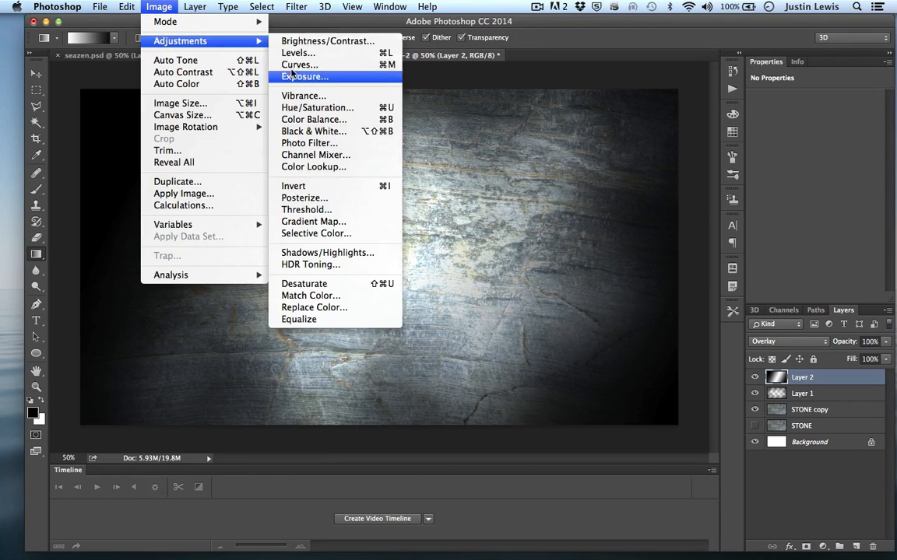
left_click(384, 47)
key("super+m")
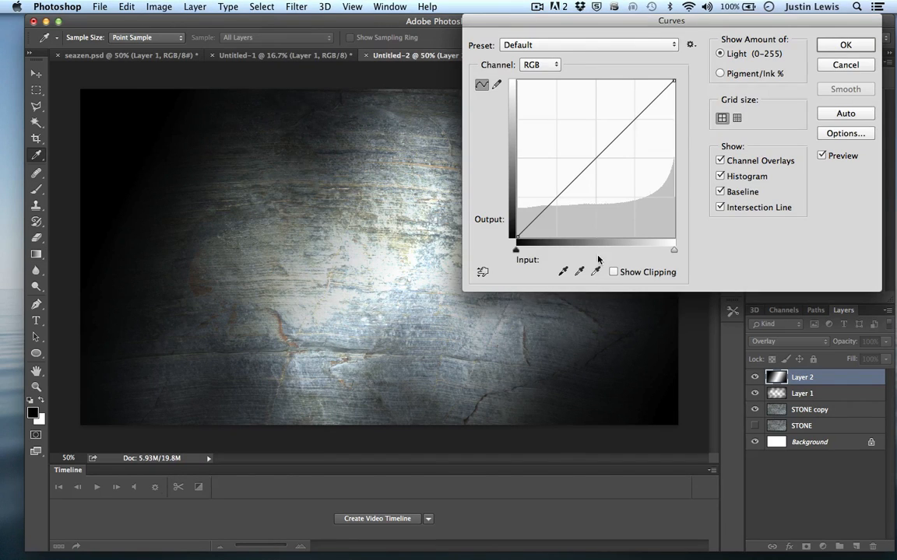
left_click_drag(630, 134, 646, 122)
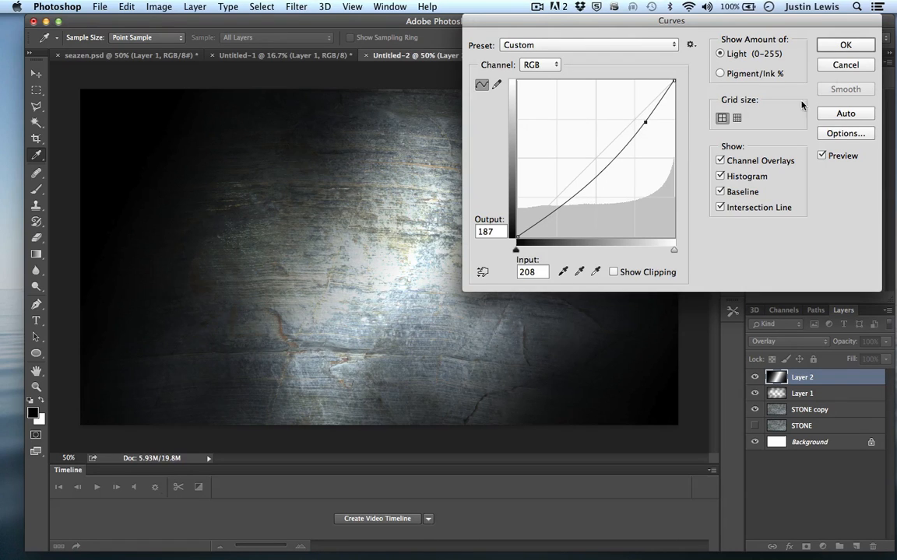
key("Return")
key("g")
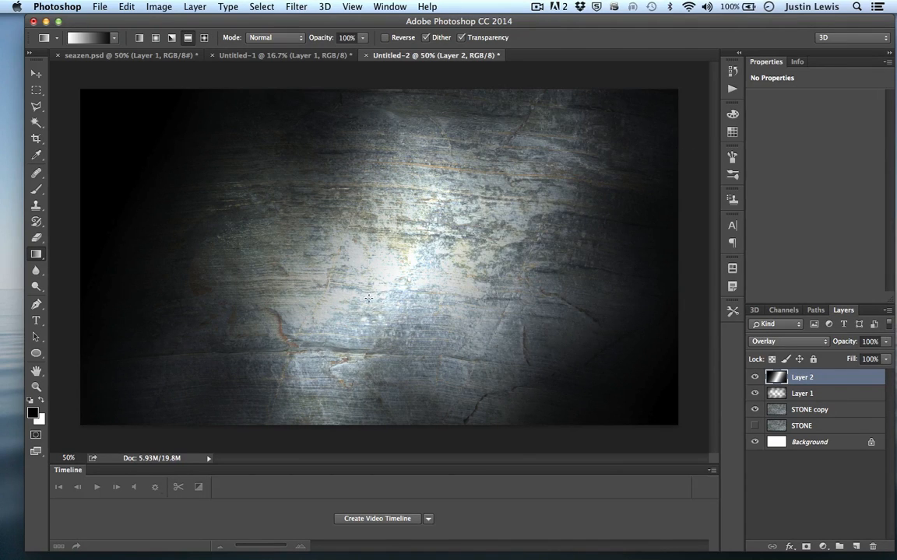
Step: Darken the STONE copy layer with a Curves adjustment, placing one RGB curve point at about input 139, output 91
left_click(830, 416)
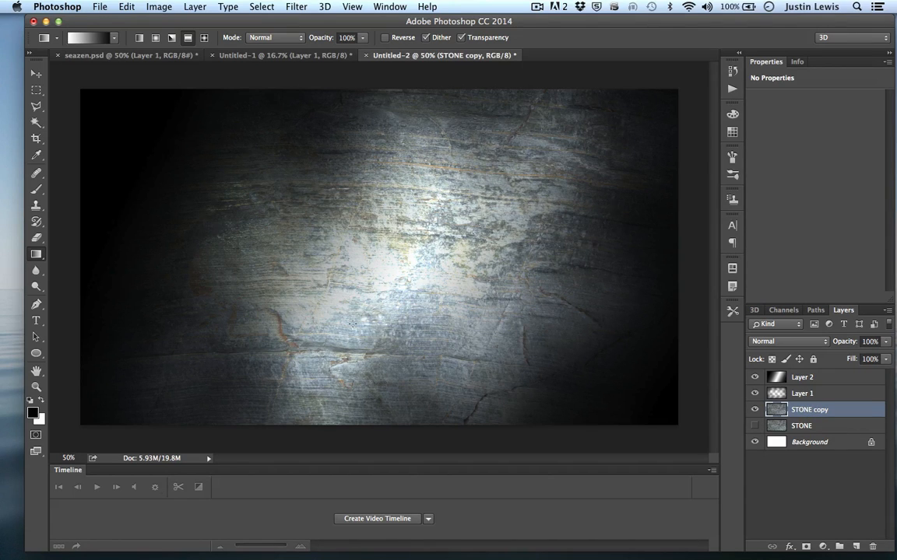
key("ctrl+m")
left_click_drag(592, 162, 601, 177)
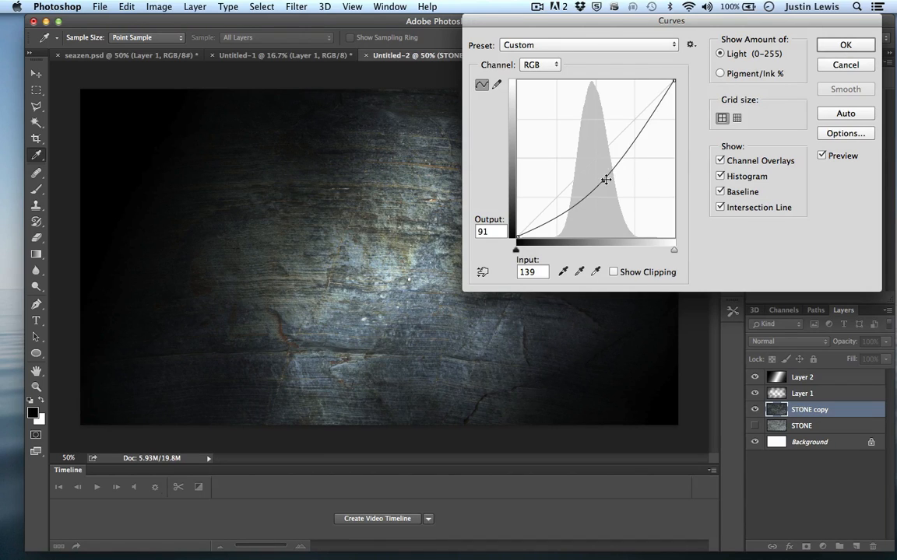
key("Return")
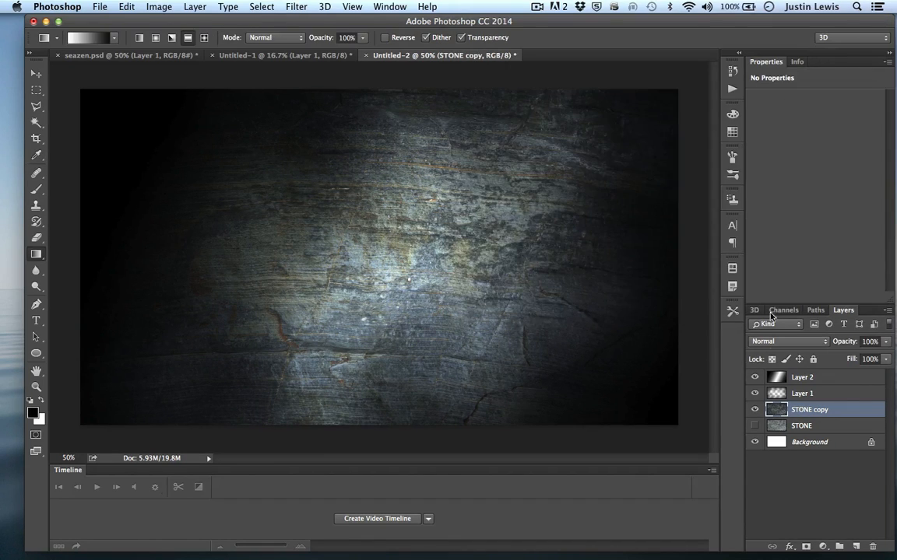
Step: Lower the opacity of the vignette Layer 1 to 77% and of the gradient Layer 2 to 79%
left_click(809, 393)
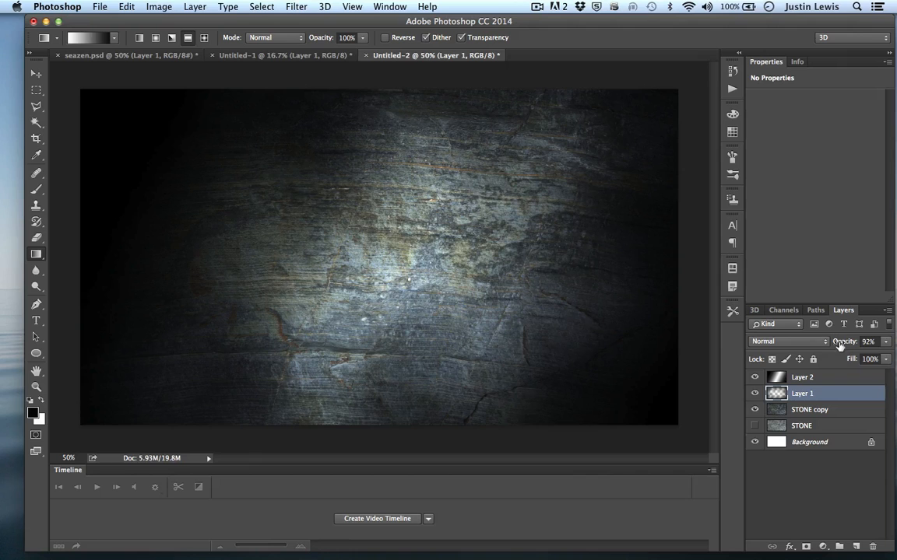
left_click_drag(840, 345, 834, 344)
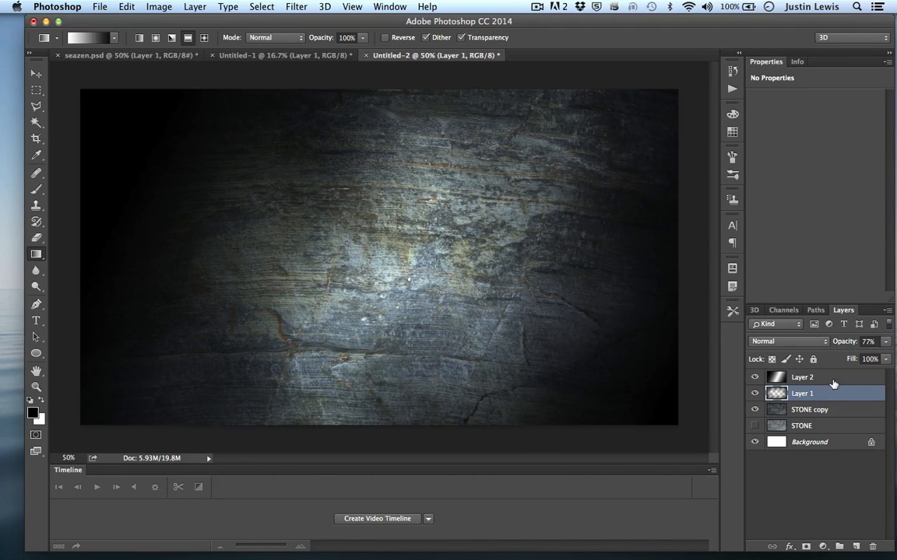
left_click(832, 379)
left_click_drag(840, 346, 773, 345)
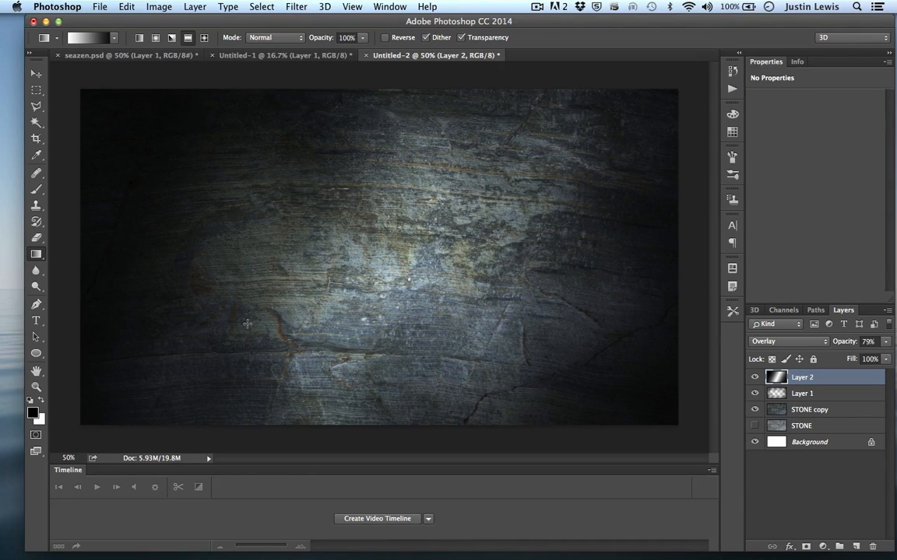
Step: Darken the STONE copy layer further with another Curves adjustment, placing one RGB point at about input 154, output 120
left_click(847, 409)
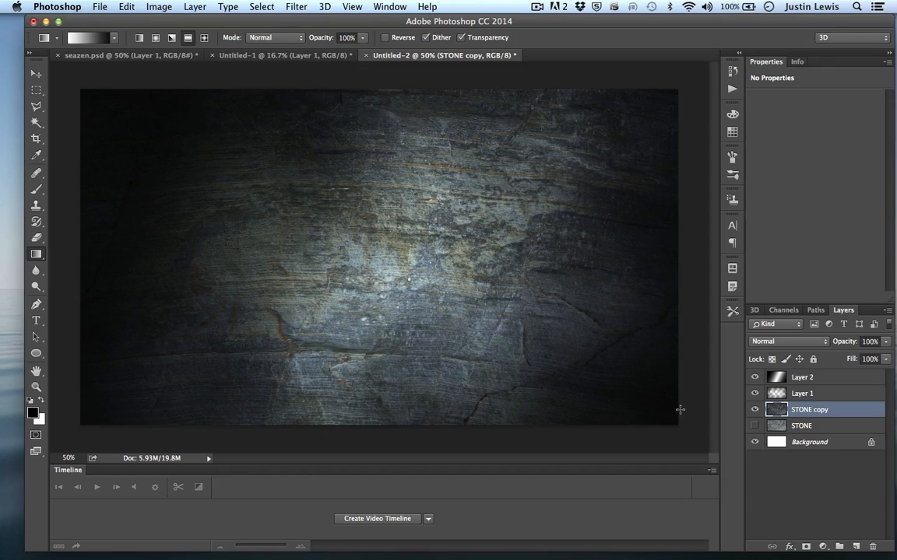
key("ctrl+m")
left_click_drag(611, 142, 613, 163)
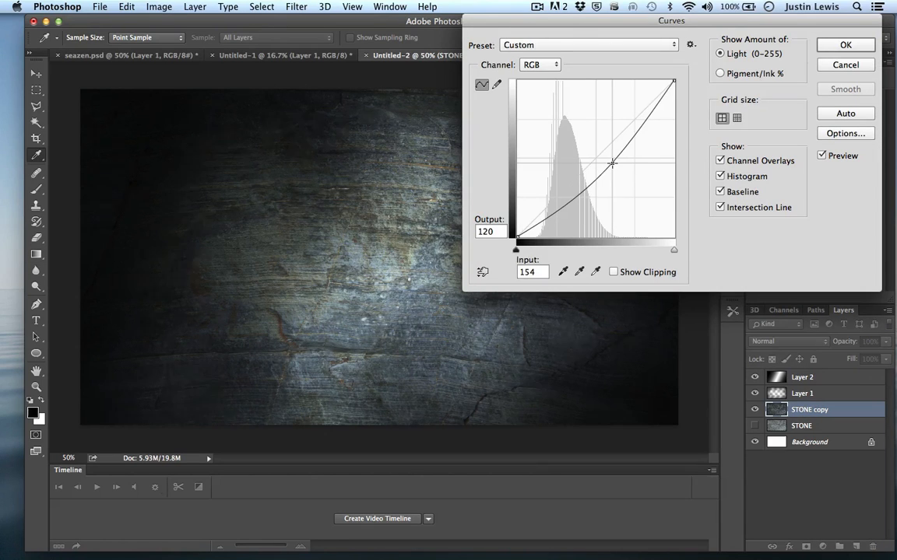
left_click(845, 44)
key("g")
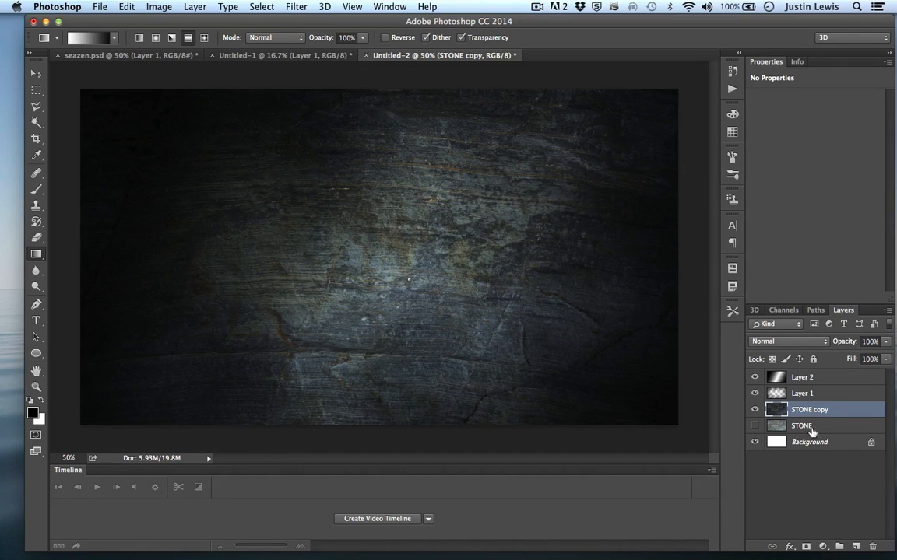
Step: Add the text SEAZEN in 329.5 pt Arial Black above the STONE copy layer and move it down toward the image's middle
left_click(35, 321)
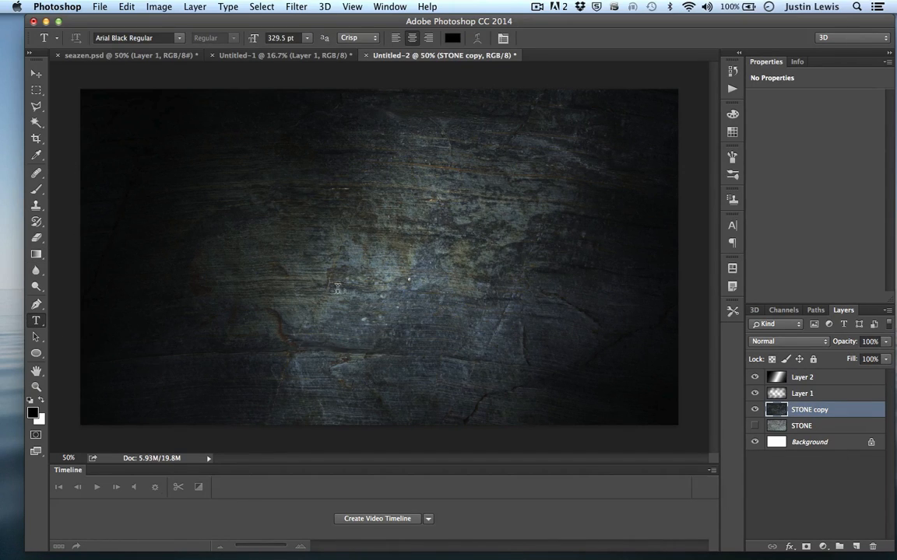
left_click(374, 256)
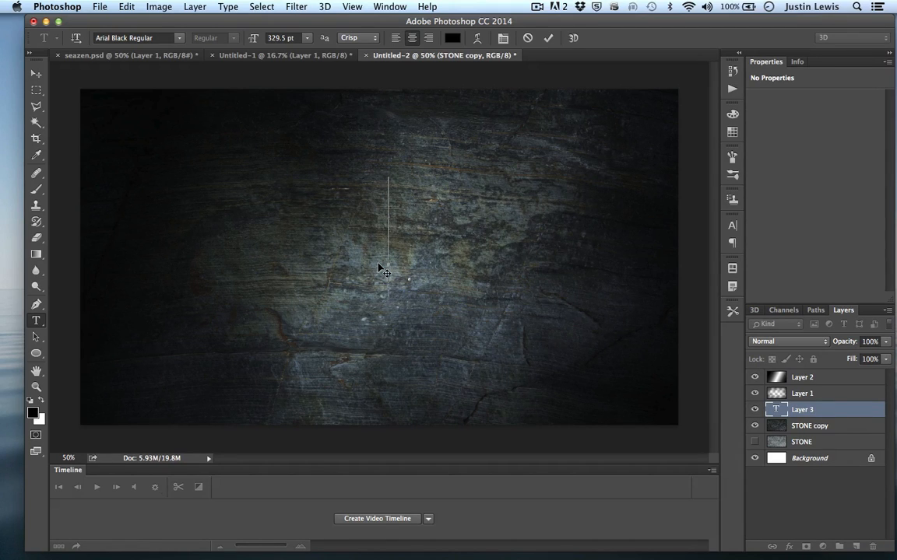
type("SEAZEN")
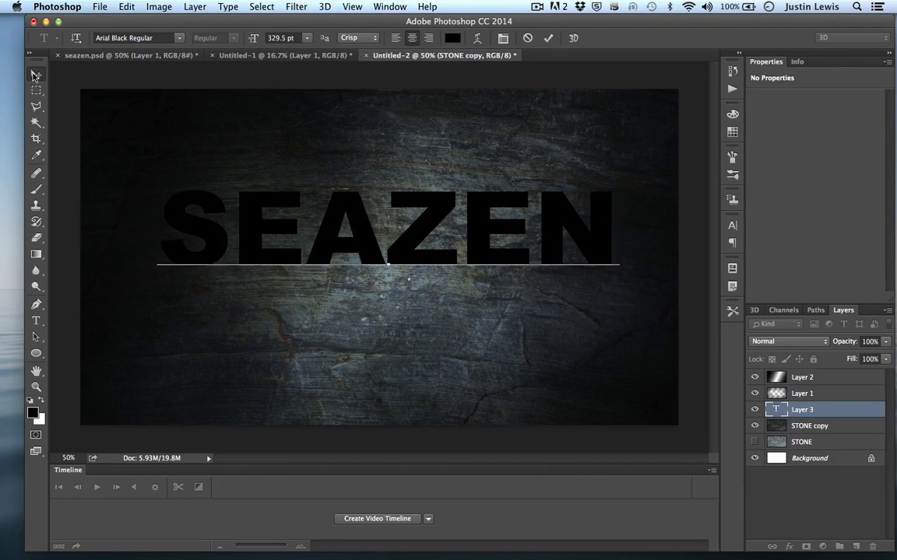
left_click(36, 73)
left_click_drag(330, 235, 333, 256)
Step: Change the SEAZEN text color to white (ffffff) and move the word slightly down and left to center it on the image
left_click(36, 321)
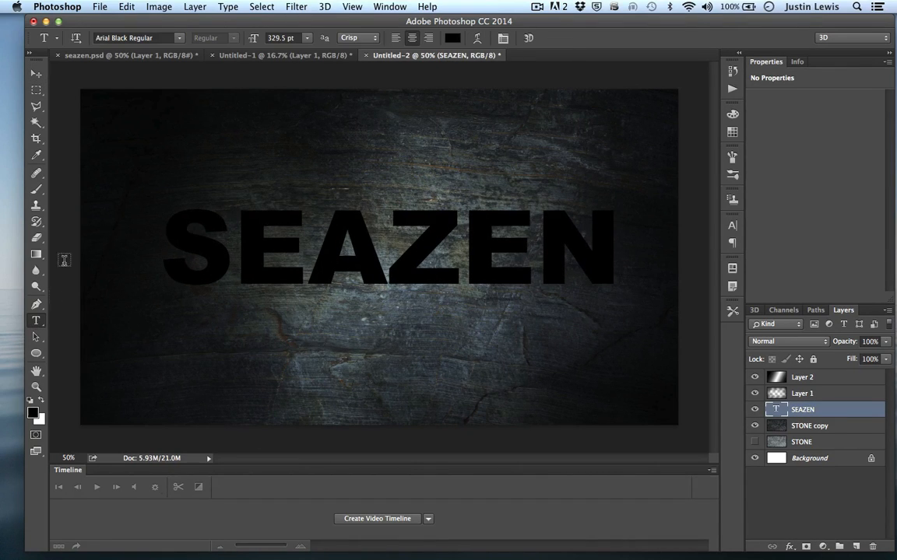
left_click(452, 37)
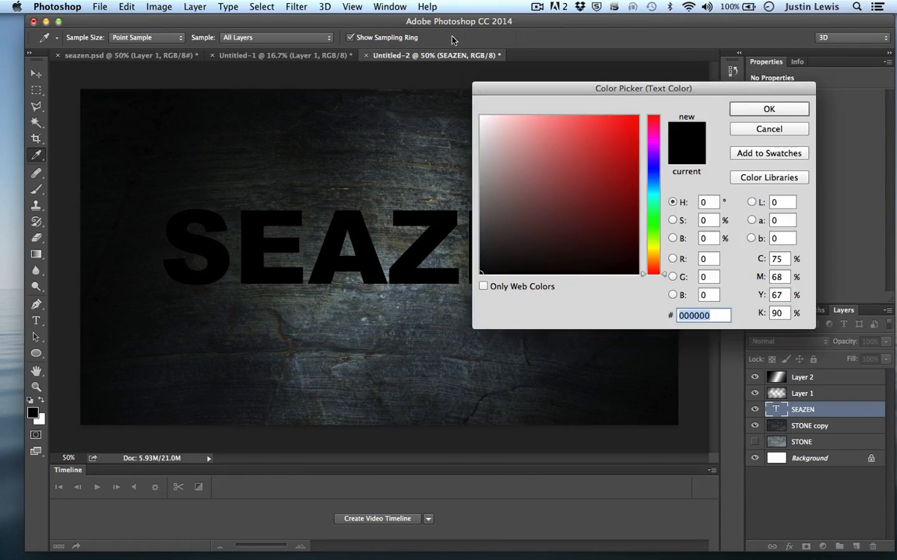
left_click(477, 115)
left_click(476, 113)
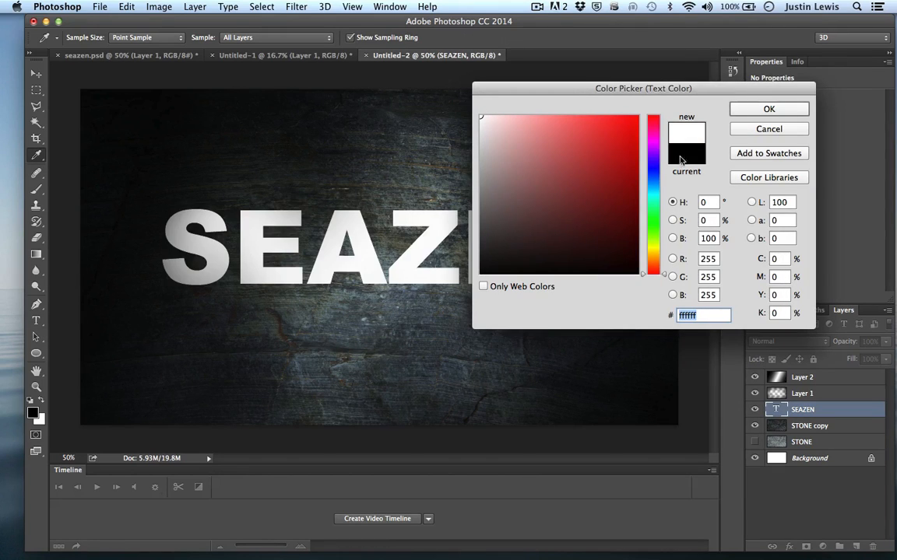
left_click(752, 111)
left_click(36, 73)
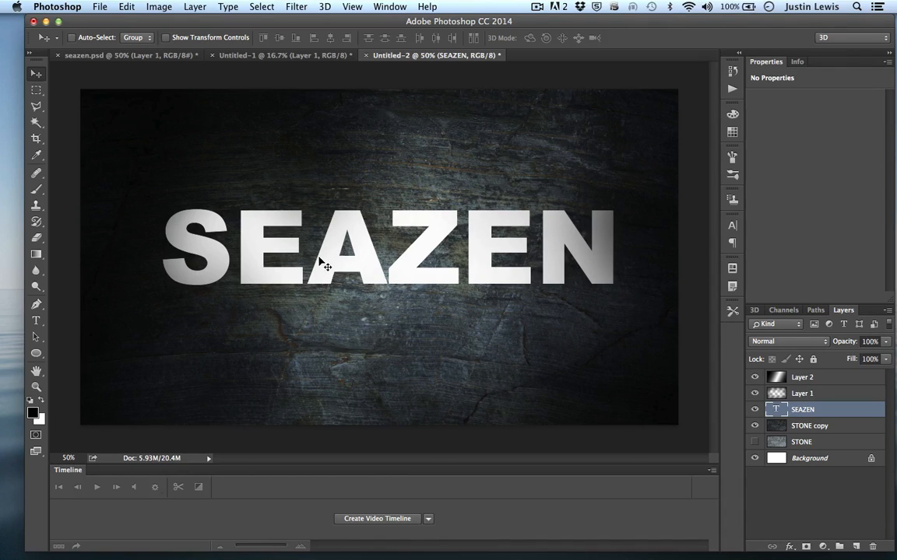
mouse_move(317, 265)
left_mouse_down()
mouse_move(313, 284)
mouse_move(269, 282)
mouse_move(314, 263)
mouse_move(315, 275)
left_mouse_up()
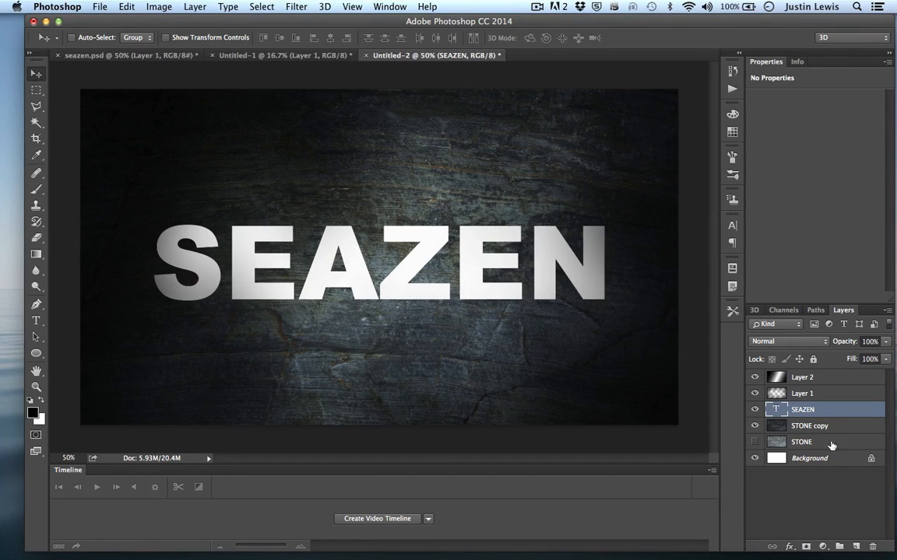
Step: Duplicate the STONE copy layer
left_click_drag(839, 433, 857, 545)
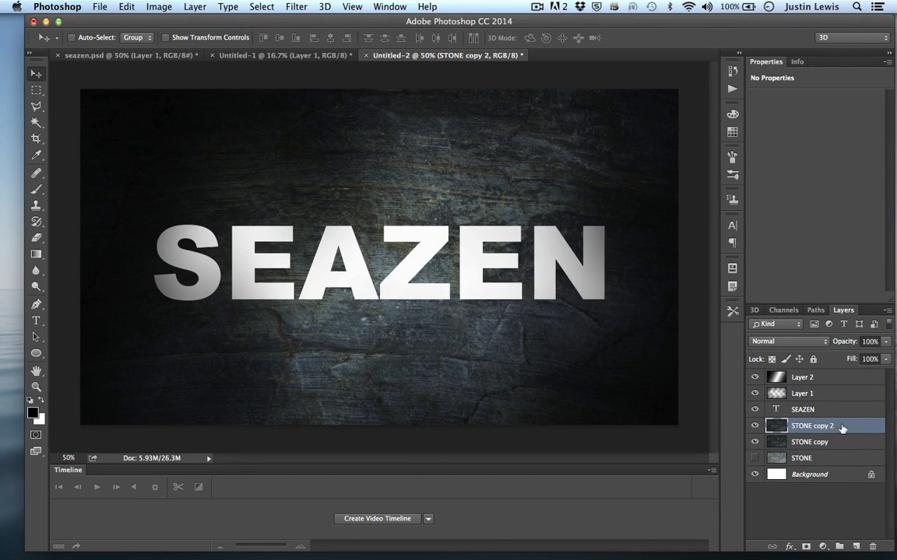
right_click(841, 427)
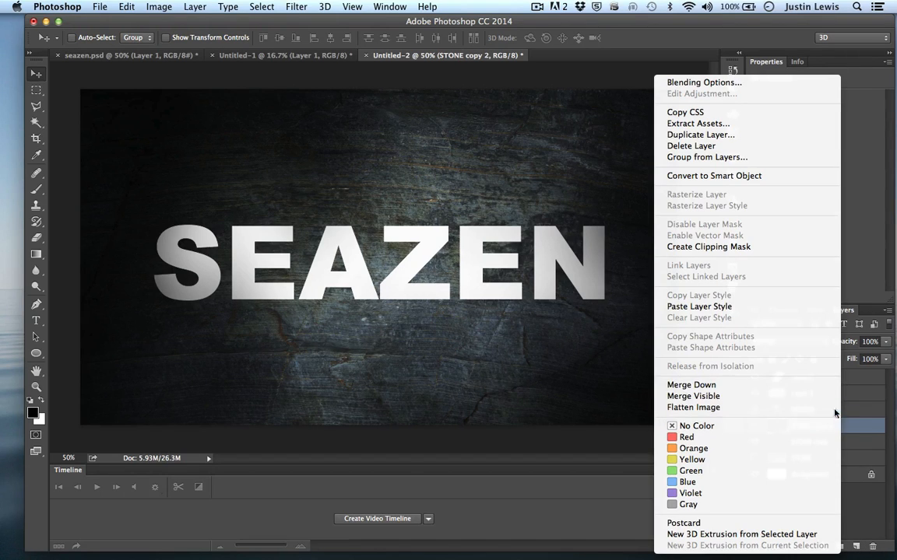
left_click(471, 109)
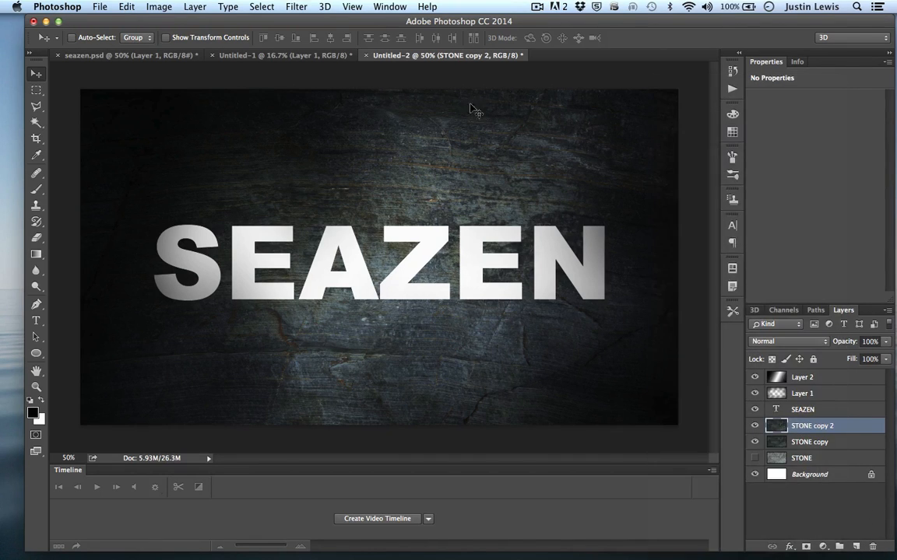
left_click(195, 6)
left_click(195, 6)
left_click(191, 7)
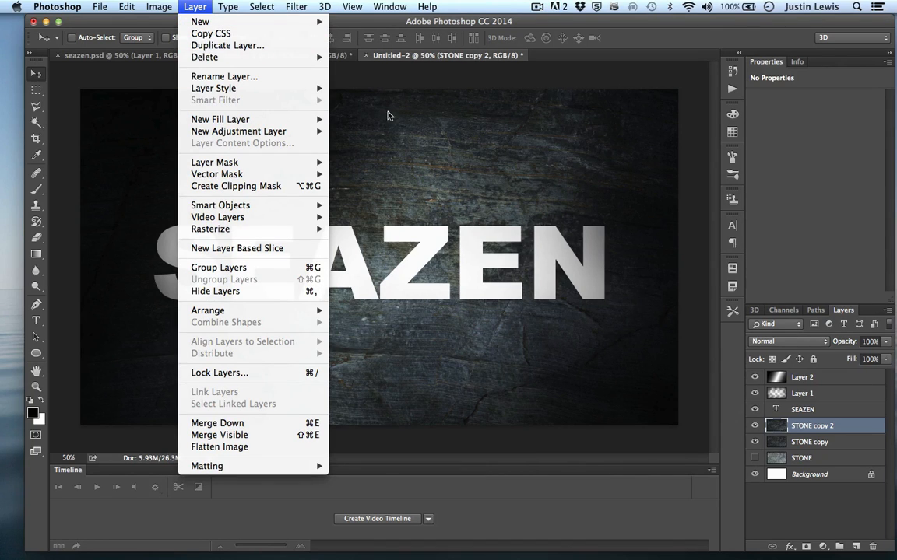
left_click(807, 491)
Step: Move STONE copy 2 to the top of the layer stack with SEAZEN directly beneath, and toggle the stone layer's visibility to compare
left_click_drag(829, 429, 829, 366)
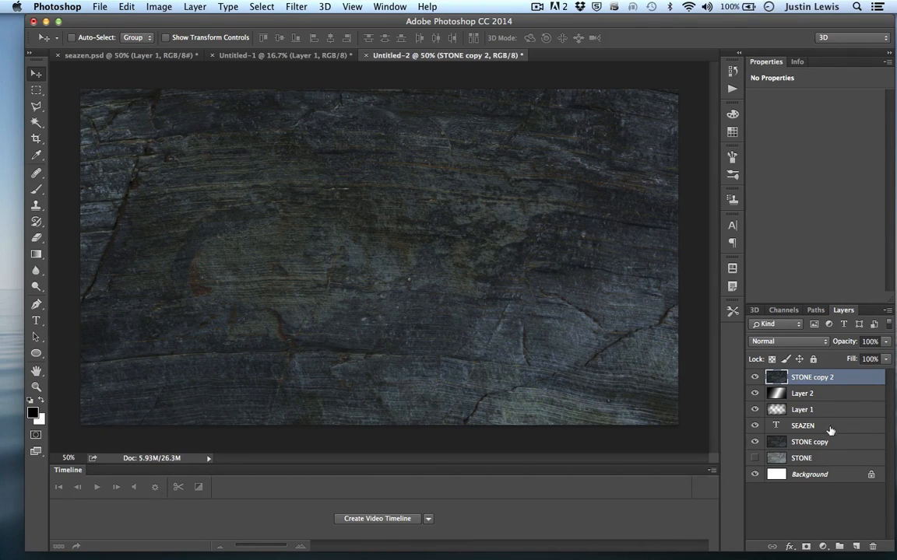
left_click_drag(831, 426, 815, 395)
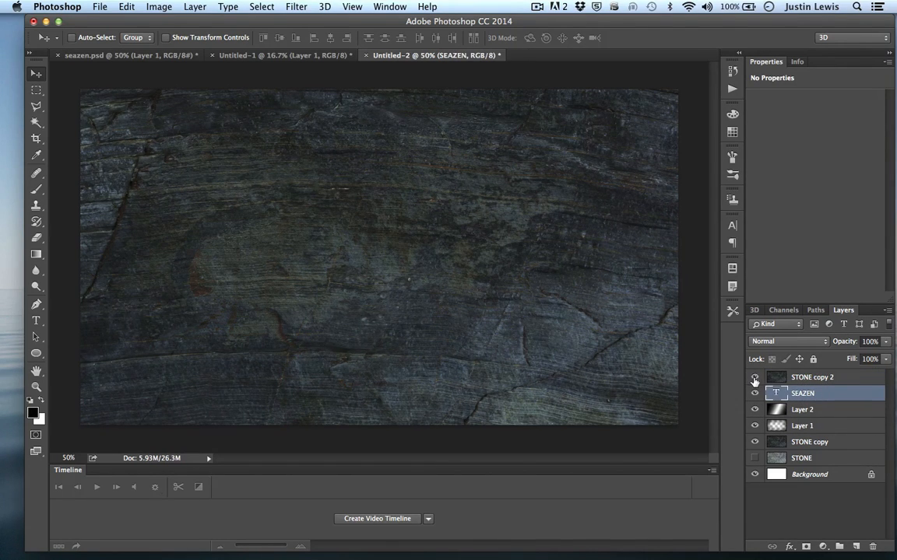
left_click(754, 378)
left_click(754, 378)
left_click(755, 377)
left_click(754, 377)
left_click(830, 378)
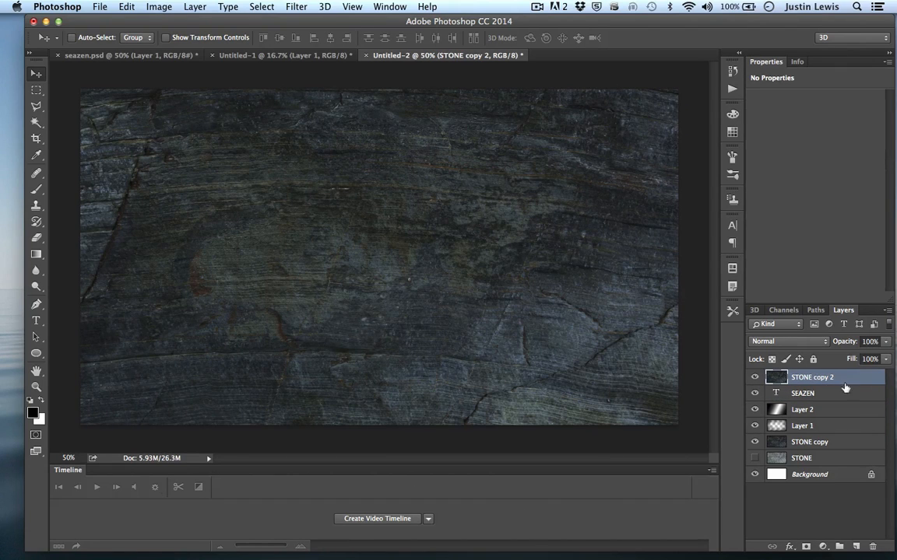
right_click(851, 379)
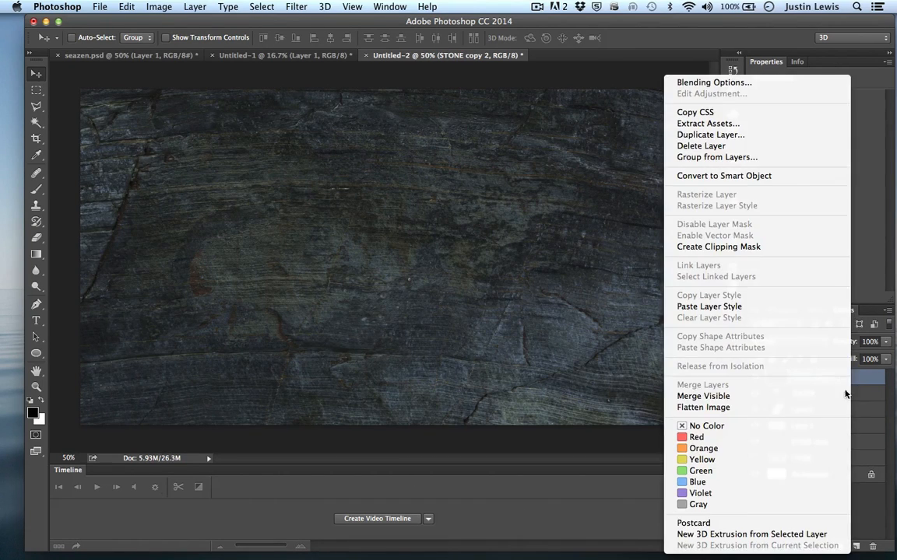
left_click(849, 390)
right_click(854, 383)
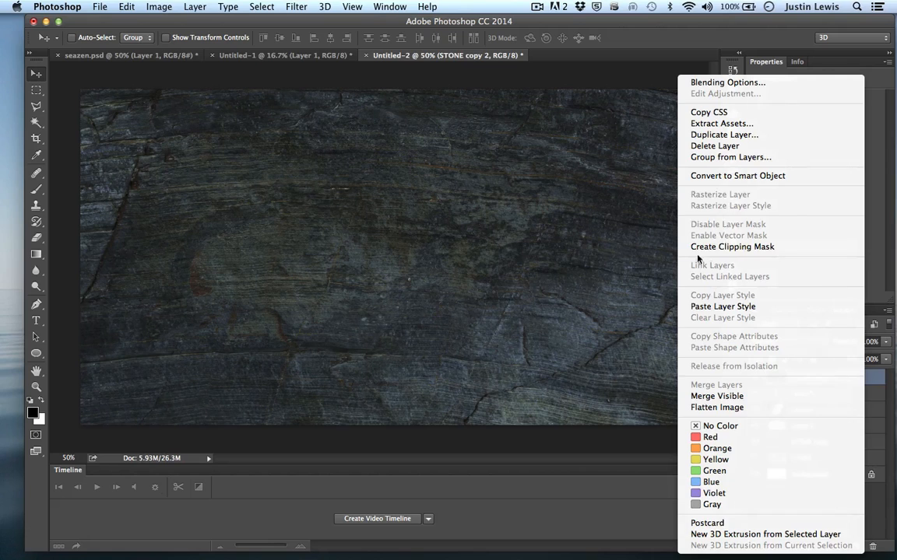
left_click(866, 385)
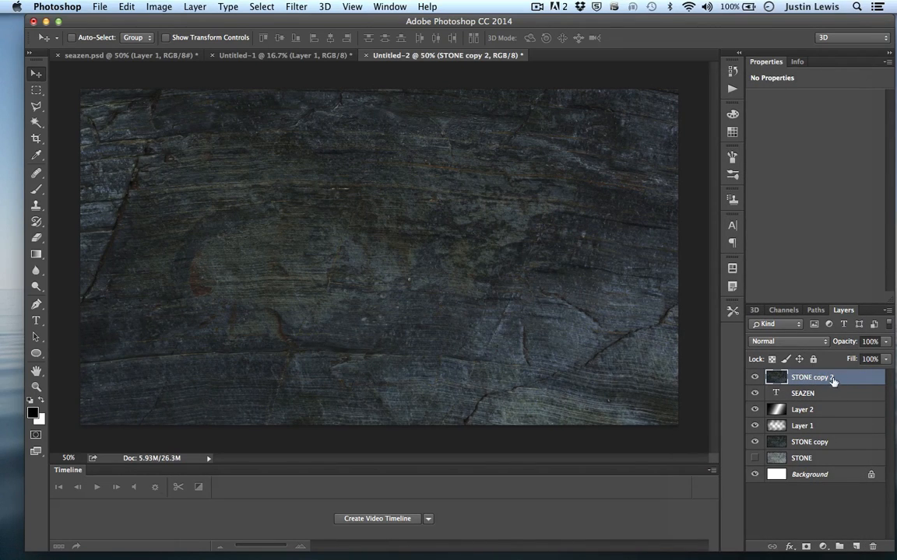
Step: Clip STONE copy 2 to the SEAZEN text layer and toggle the underlying layers' visibility to compare, leaving STONE hidden
left_click_drag(823, 382, 819, 379)
left_click(821, 383, "alt")
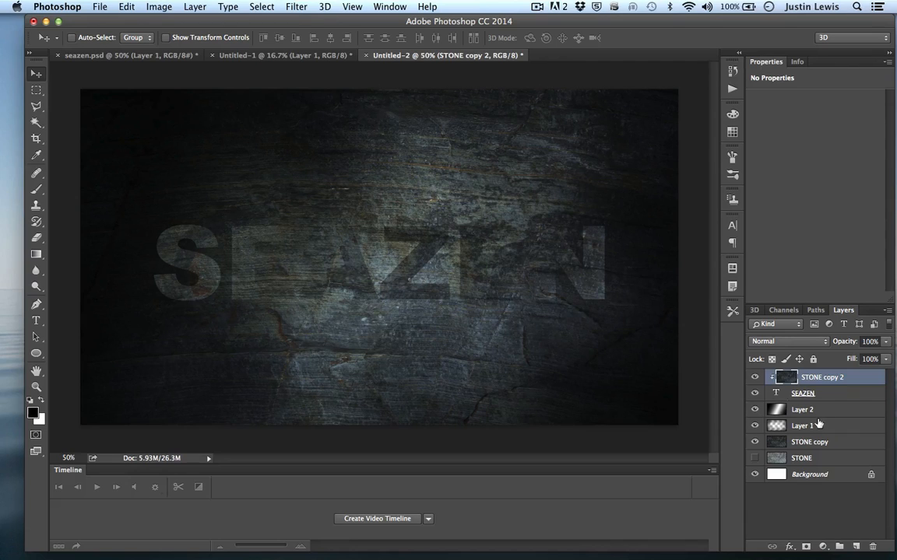
left_click_drag(753, 413, 754, 458)
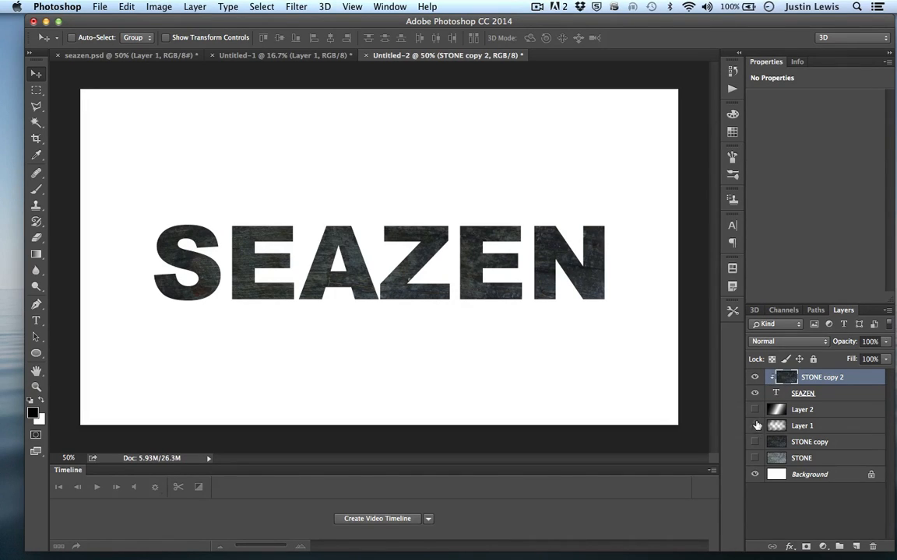
left_click_drag(753, 410, 754, 466)
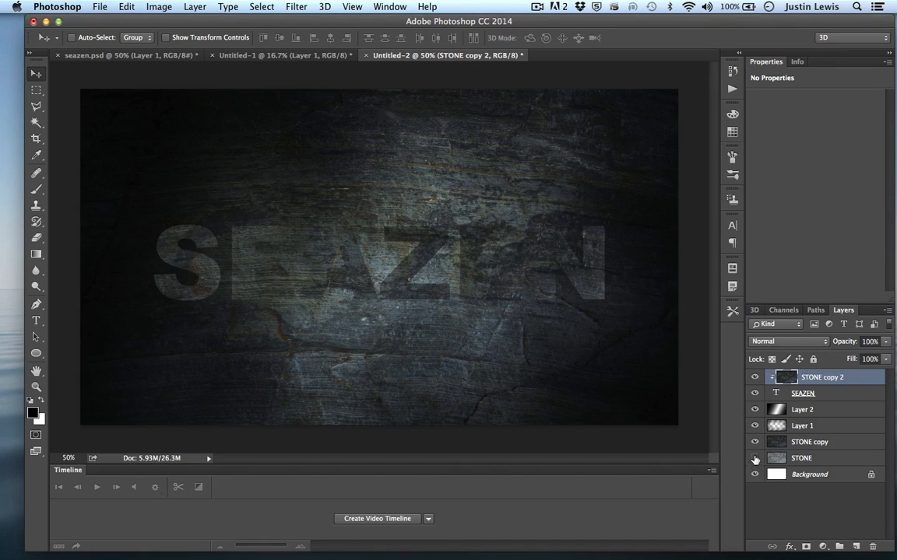
left_click(754, 459)
Step: Add a Bevel & Emboss layer style to the SEAZEN text layer with the Chisel Hard technique
left_click(858, 397)
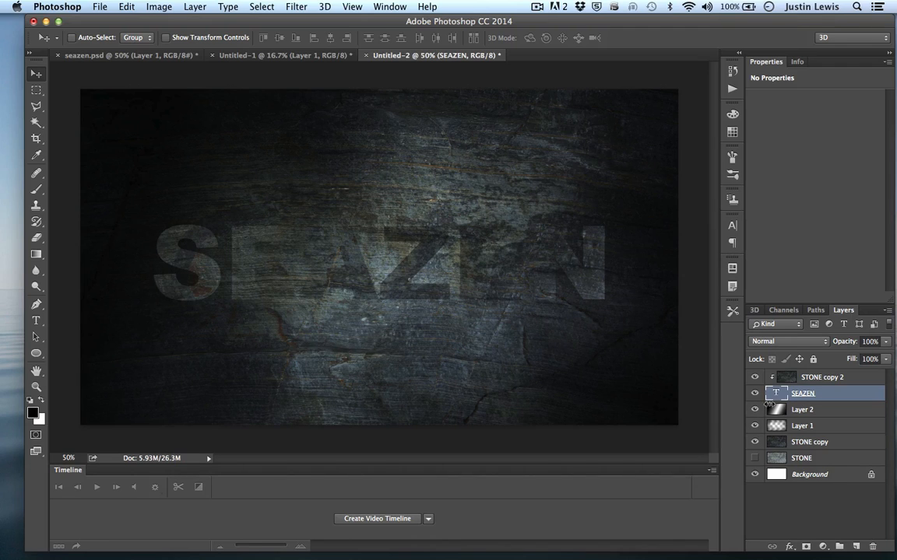
left_click(789, 546)
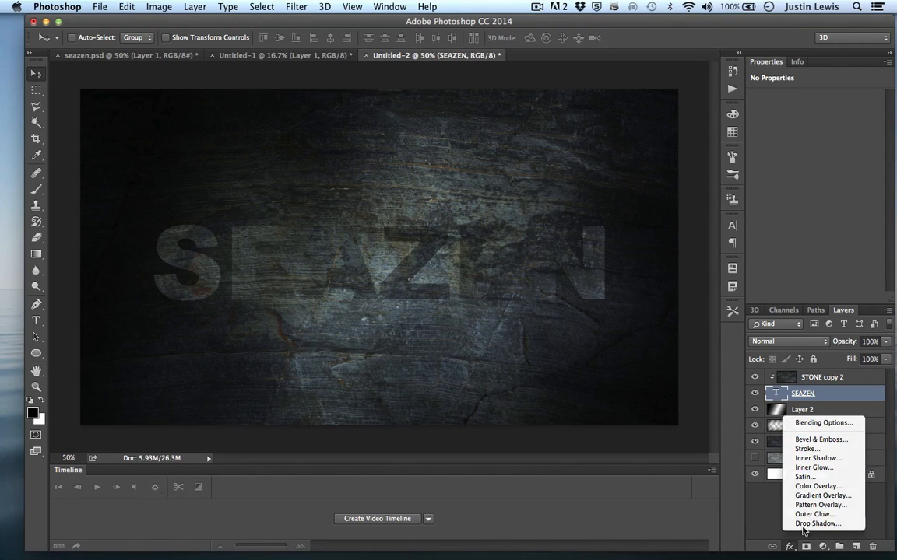
left_click(806, 423)
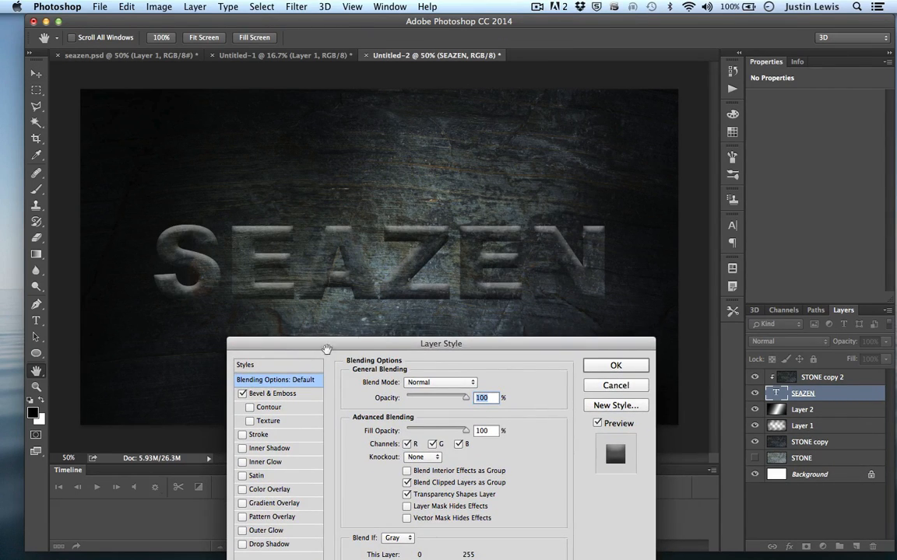
left_click_drag(506, 344, 534, 343)
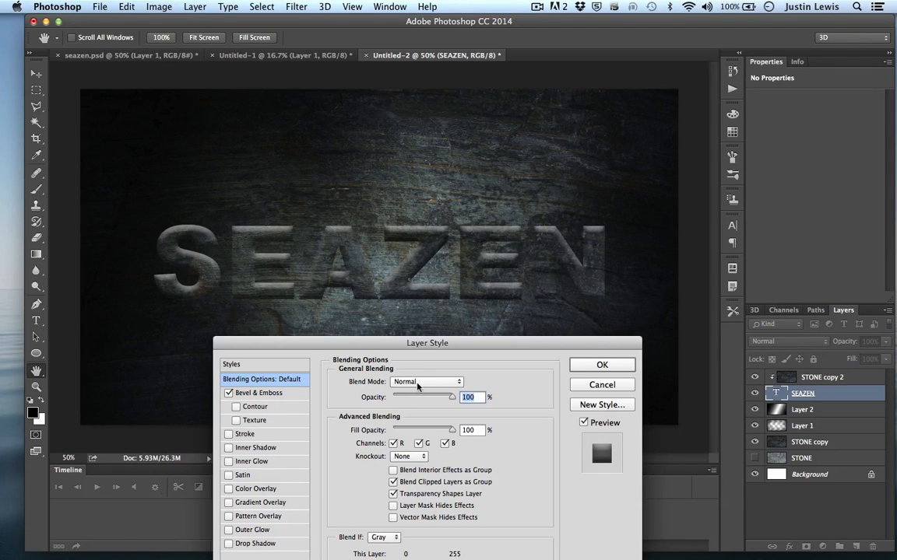
left_click(269, 394)
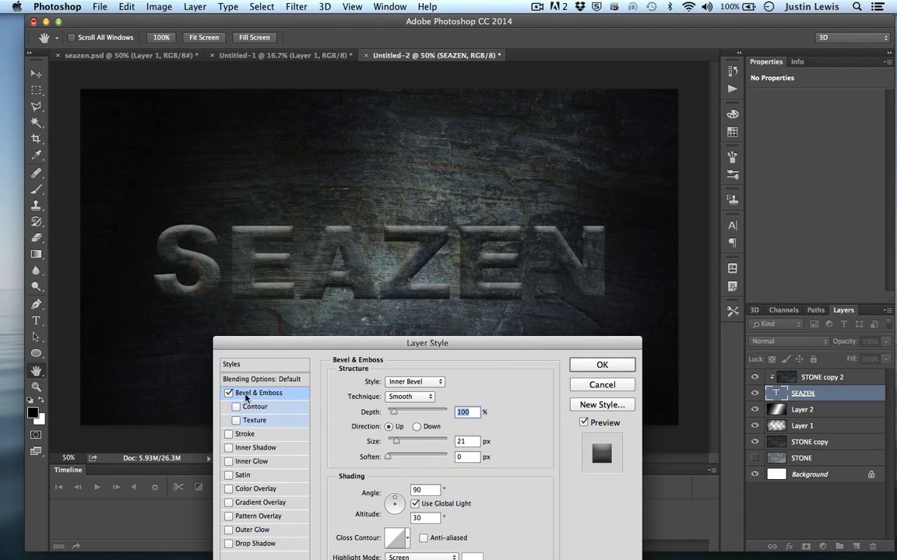
left_click(394, 398)
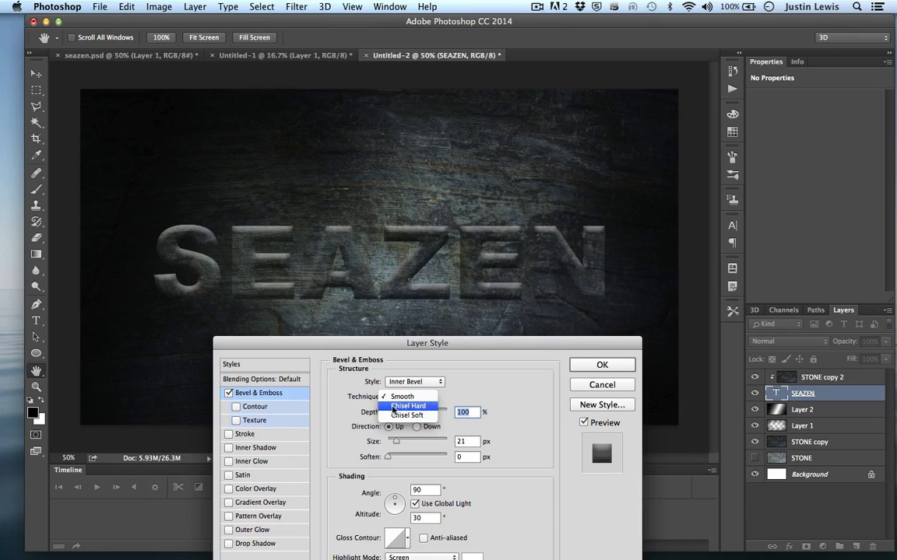
left_click(397, 370)
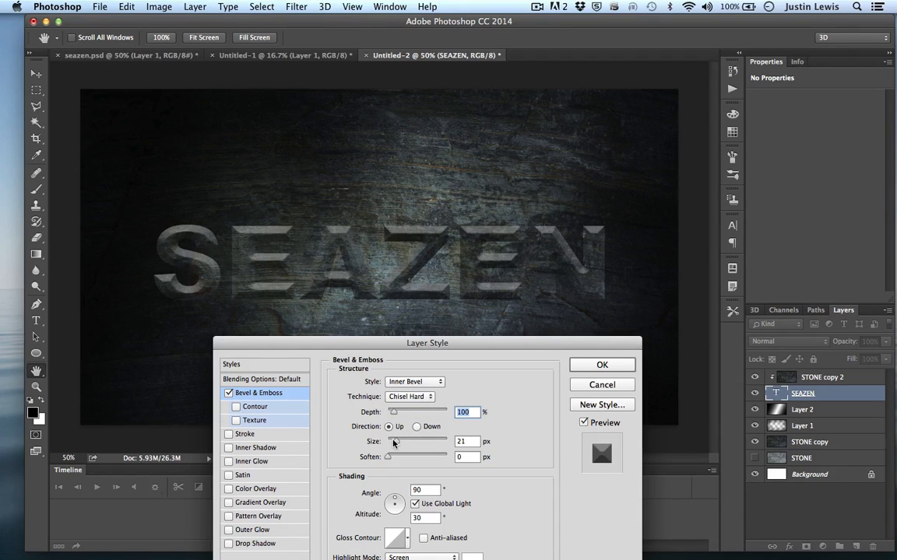
Step: Set the text bevel's depth to 220% and its size to 4 px
left_click_drag(394, 443, 389, 445)
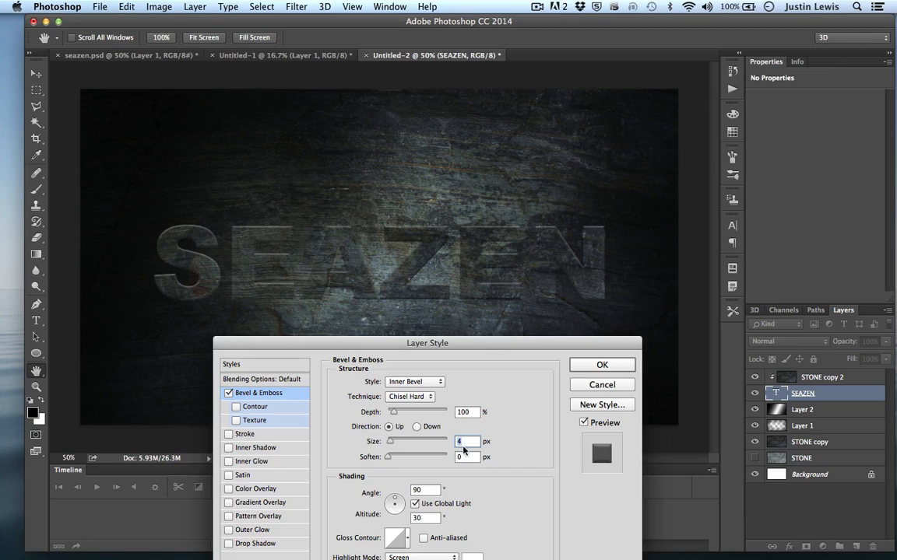
type("6")
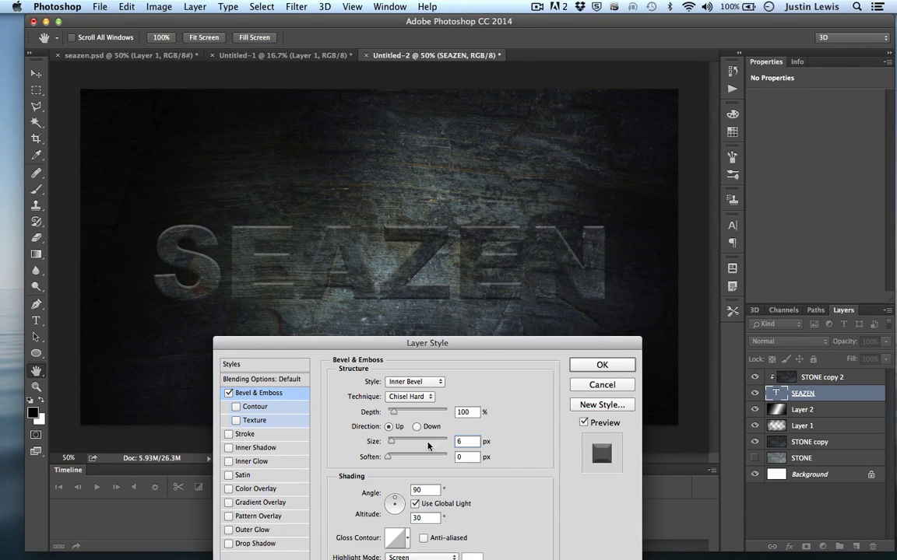
left_click_drag(396, 413, 400, 413)
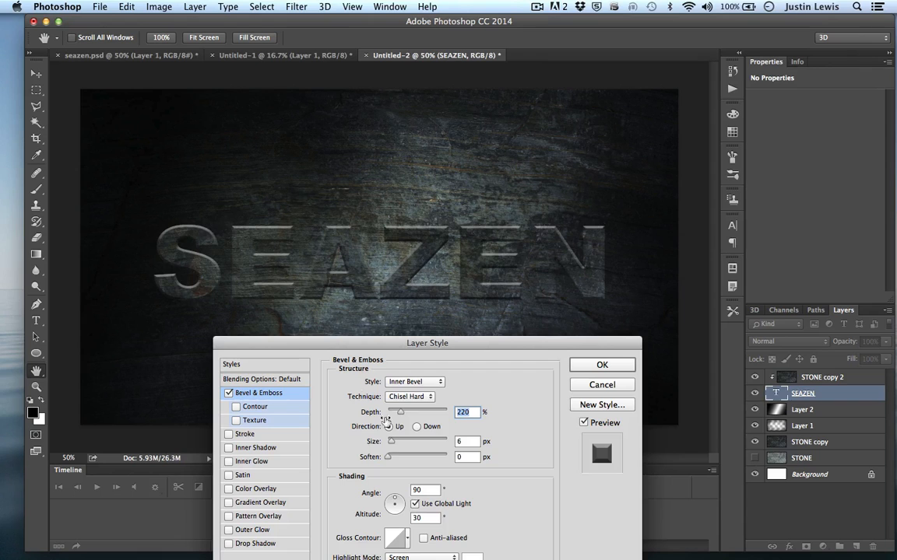
double_click(460, 441)
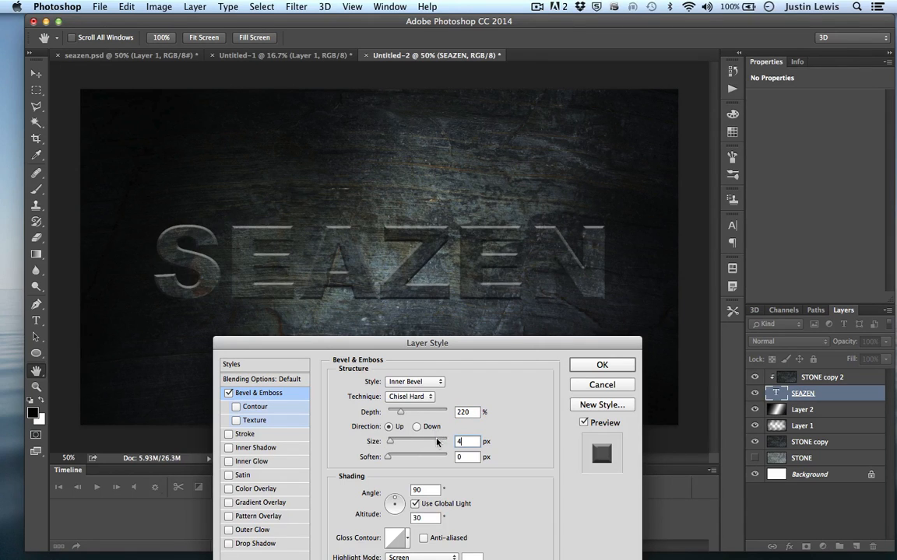
type("4")
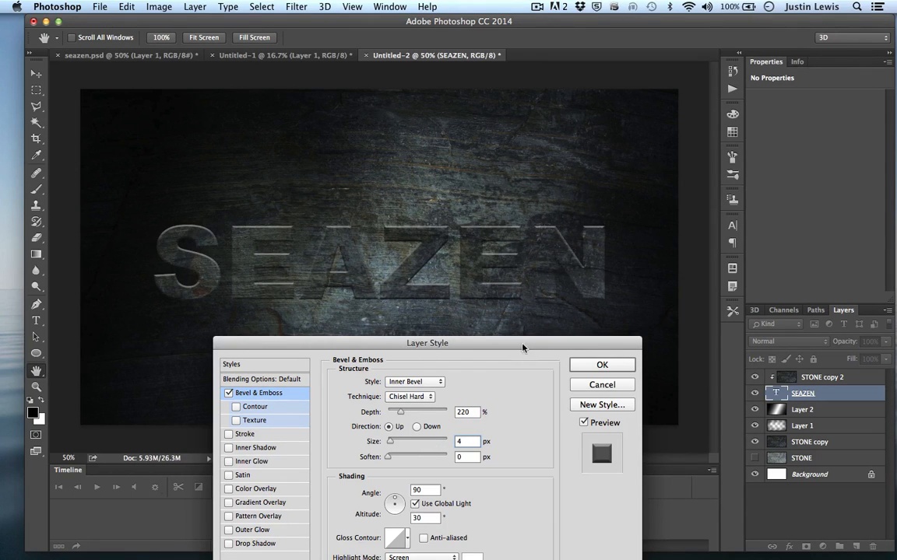
Step: Add a drop shadow at 100% opacity to the SEAZEN text and apply the layer style
left_click_drag(523, 339, 700, 96)
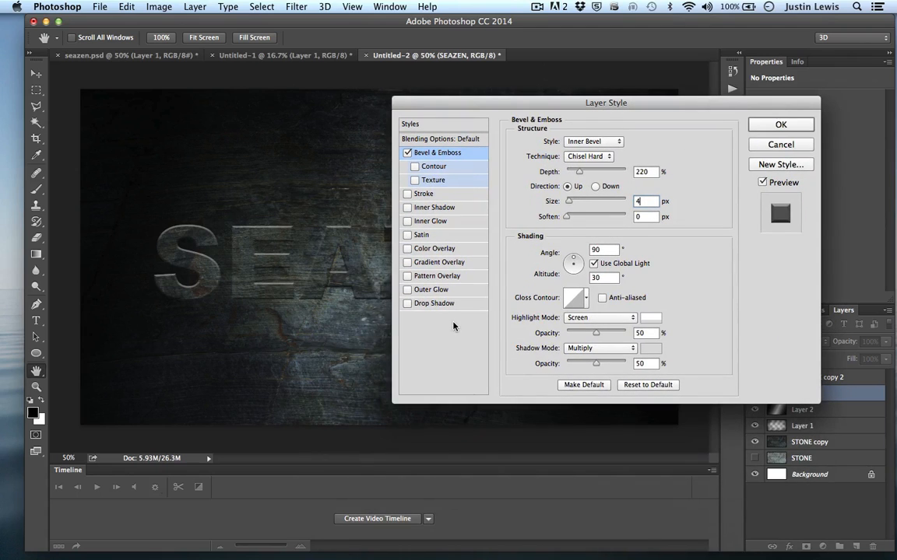
left_click(407, 302)
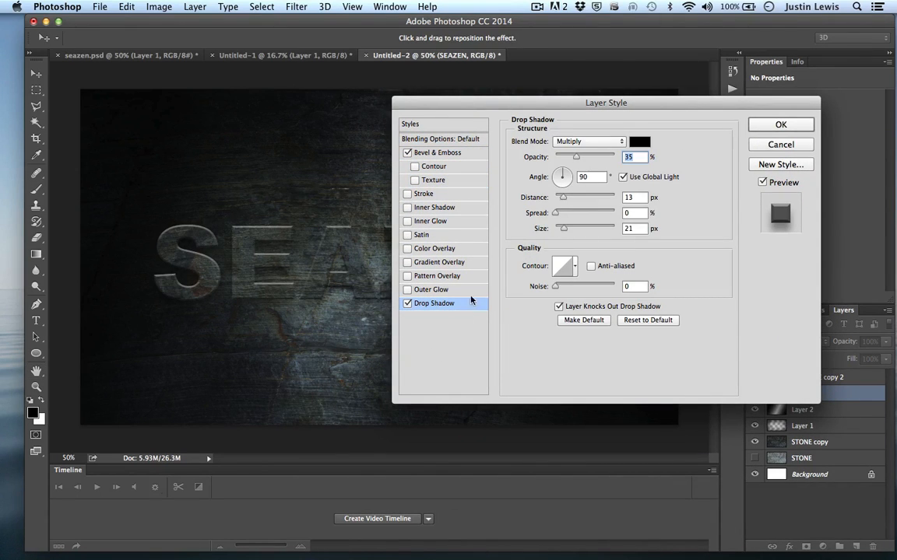
left_click_drag(583, 159, 623, 153)
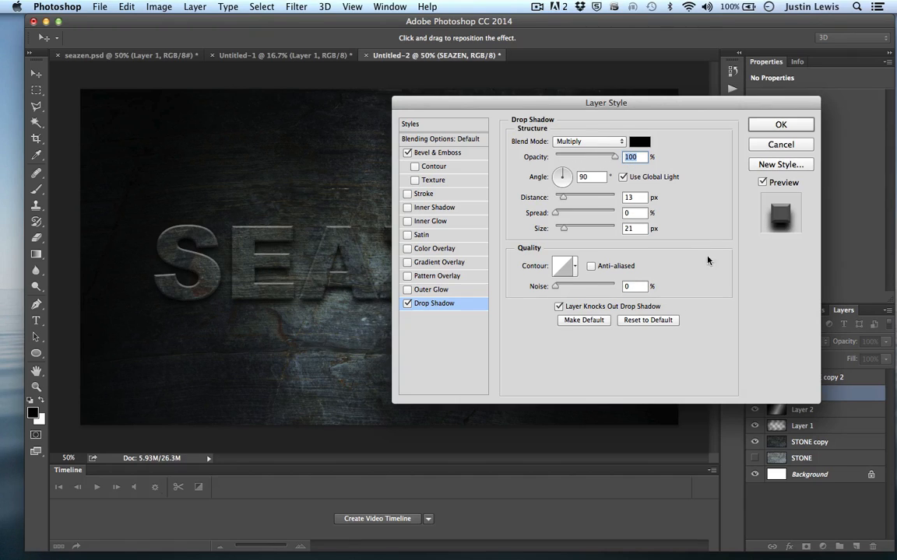
left_click_drag(714, 104, 673, 372)
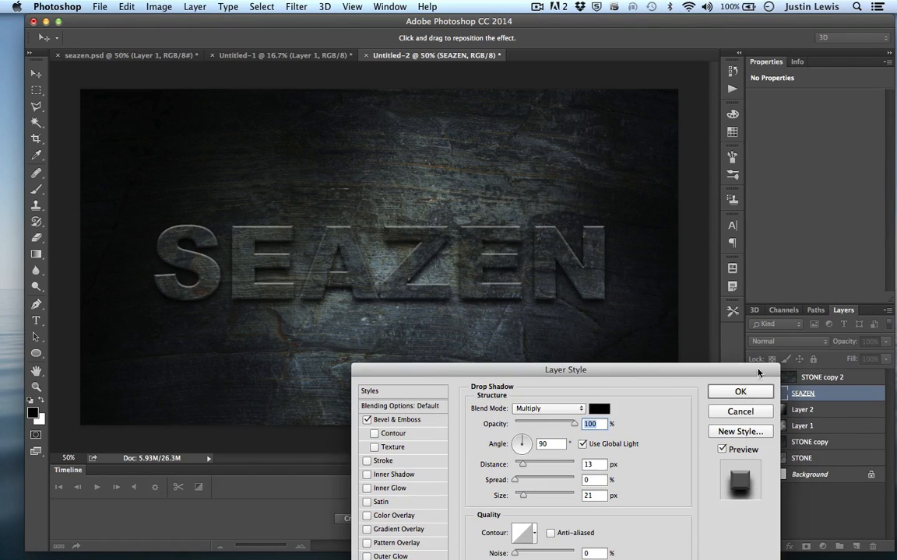
left_click(740, 392)
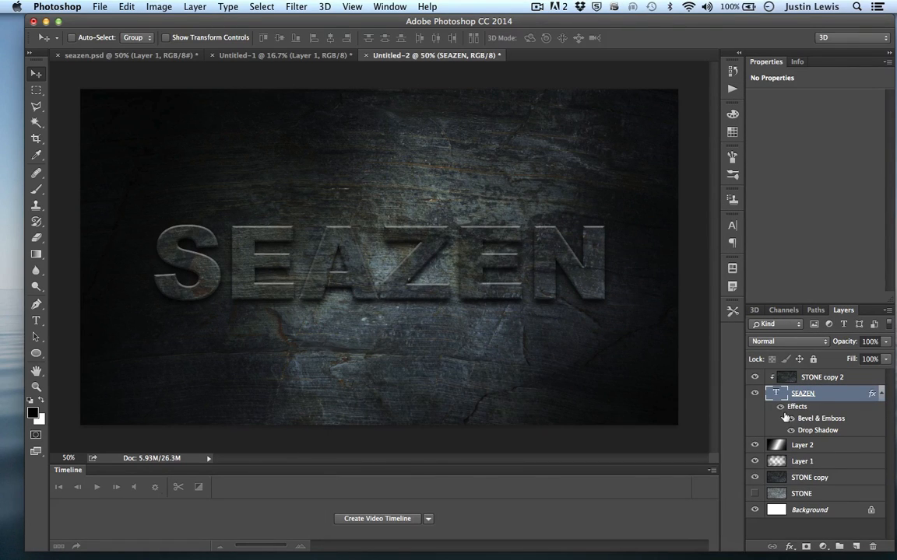
Step: Toggle the SEAZEN layer's effects off and on to compare the text with and without them, leaving them visible
left_click(780, 408)
left_click(779, 408)
left_click(780, 408)
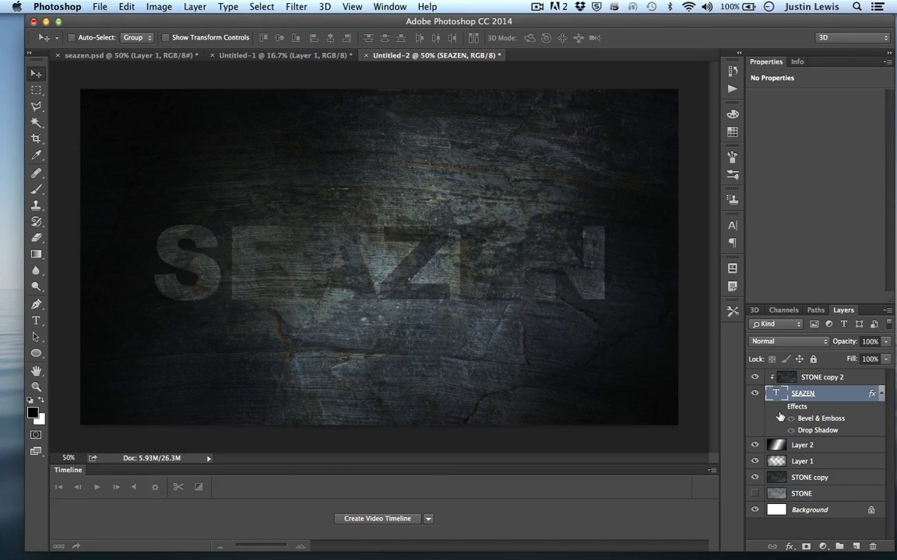
left_click(780, 408)
left_click(780, 408)
left_click(780, 408)
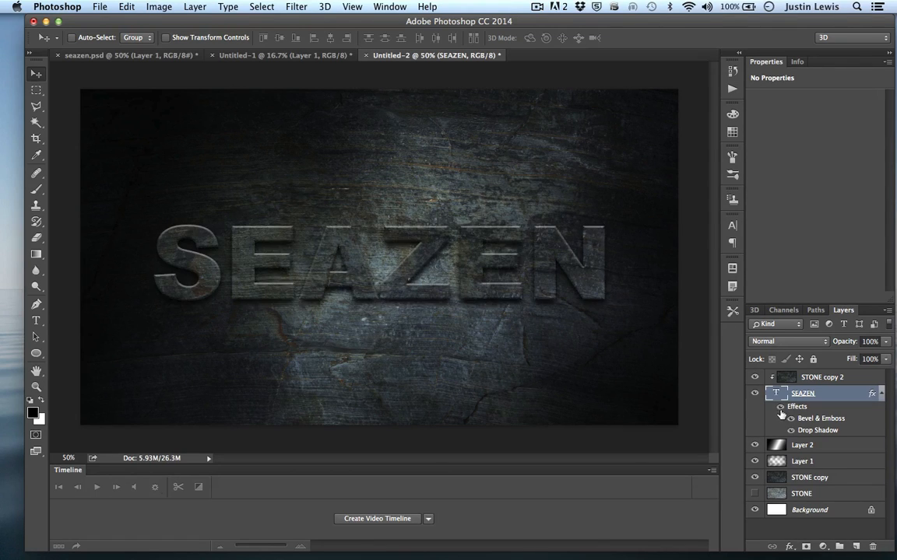